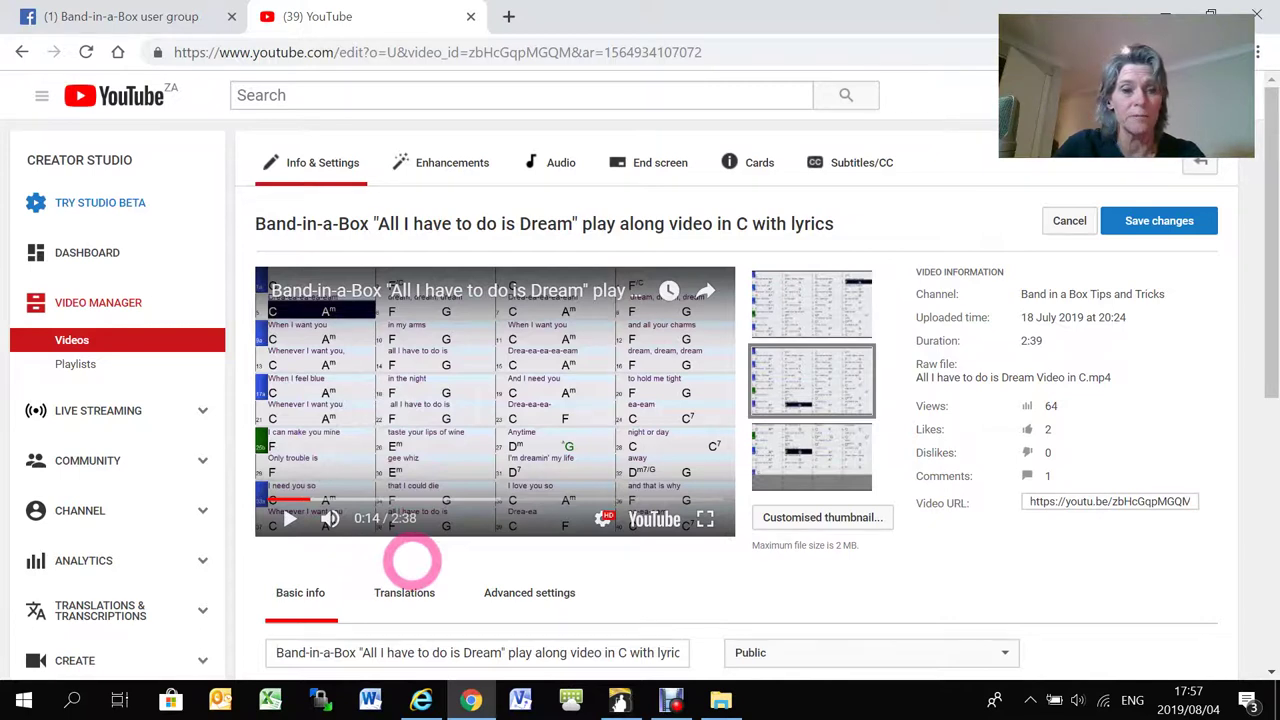
Play the 'All I have to do is Dream' example video, then pause it around 0:18.
{"action": "left_click", "coordinate": [288, 519]}
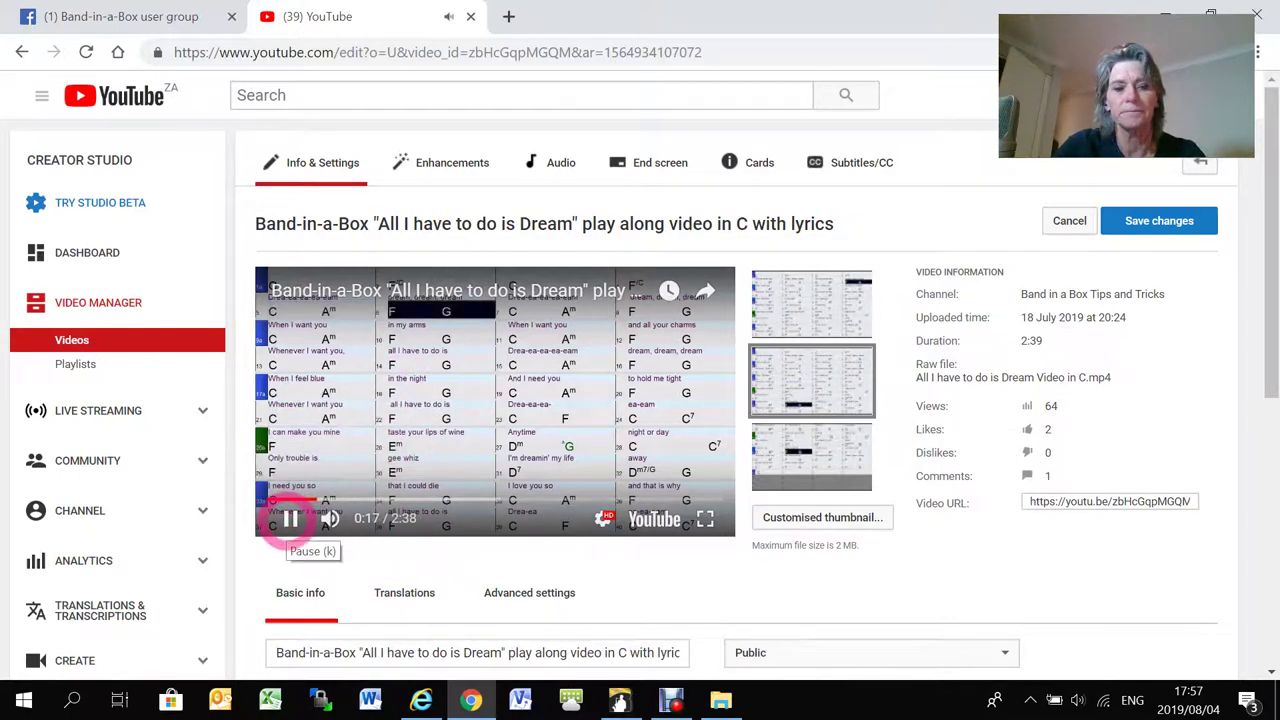
{"action": "left_click", "coordinate": [288, 519]}
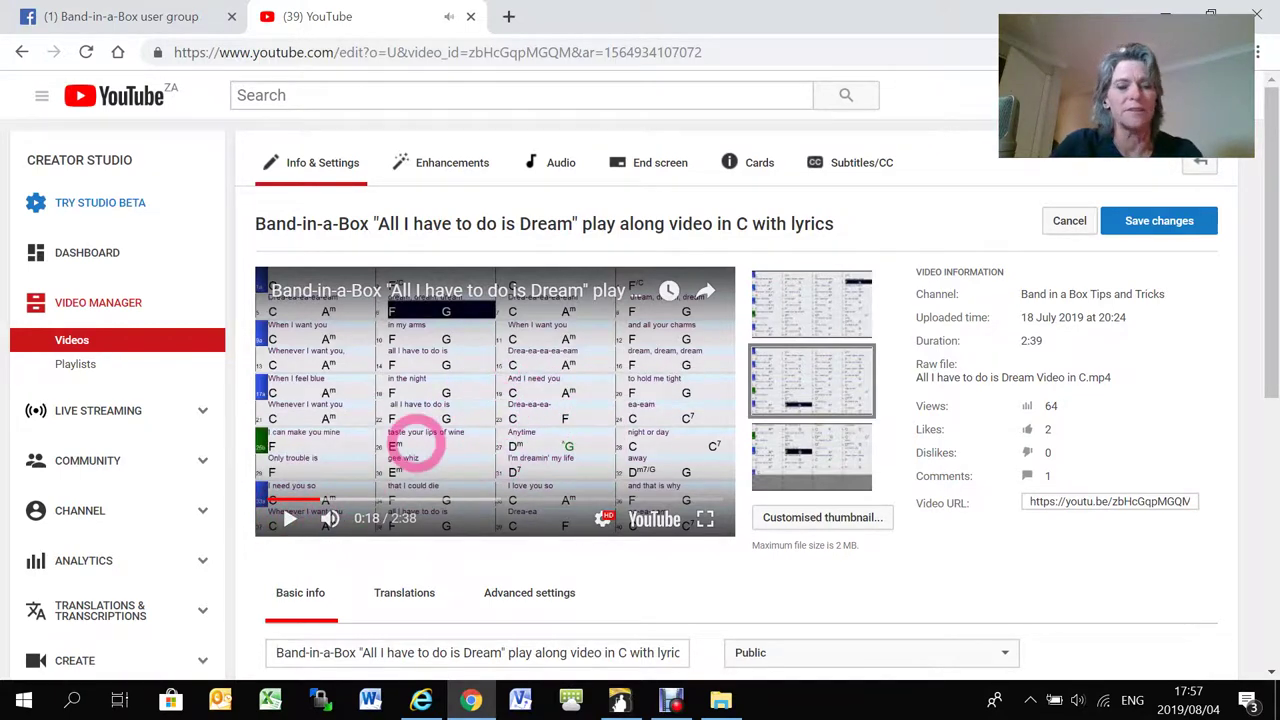
Switch to Band-in-a-Box, bring up the Stand by me lead sheet and collapse to the small toolbar.
{"action": "mouse_move", "coordinate": [620, 700]}
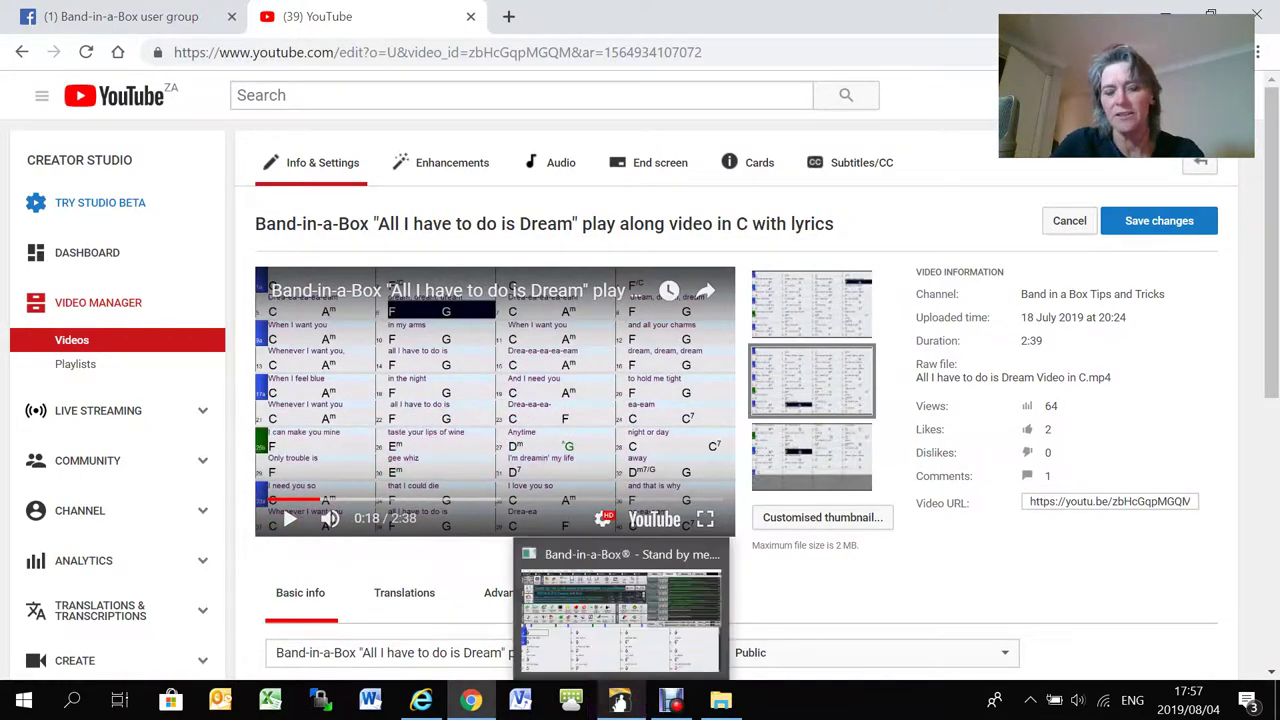
{"action": "left_click", "coordinate": [620, 700]}
{"action": "left_click", "coordinate": [380, 423]}
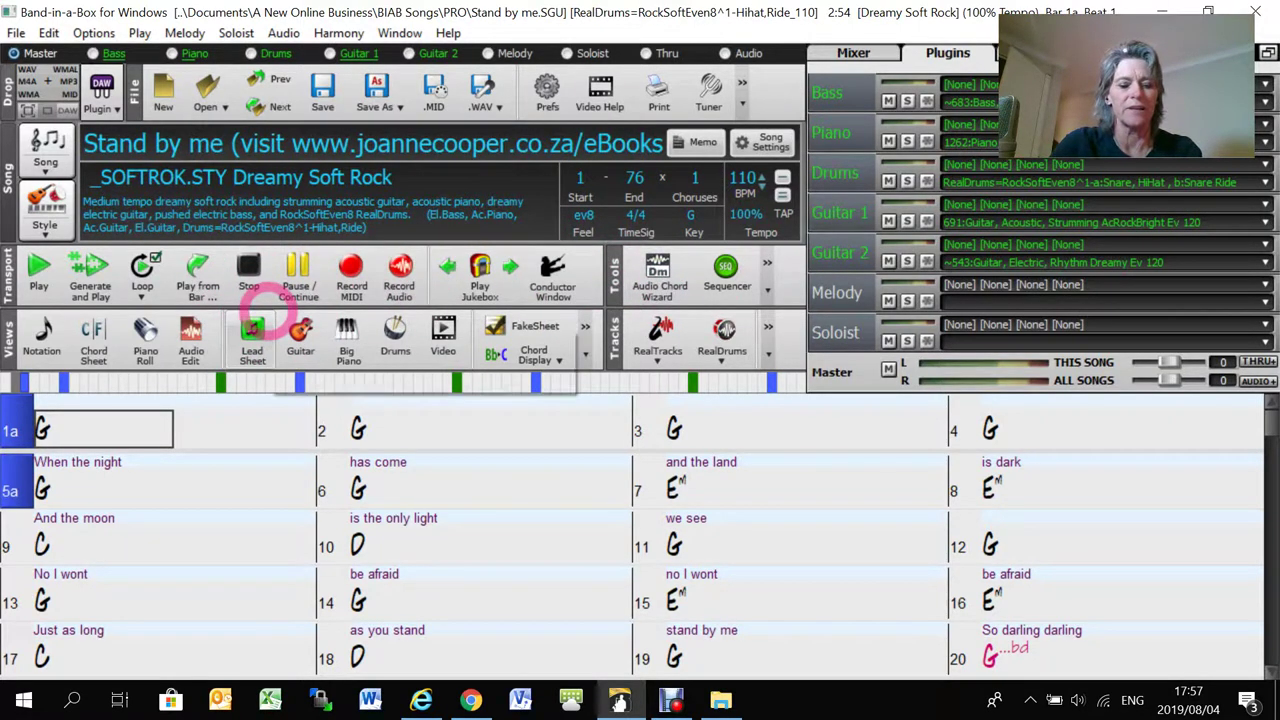
{"action": "key", "text": "ctrl+t"}
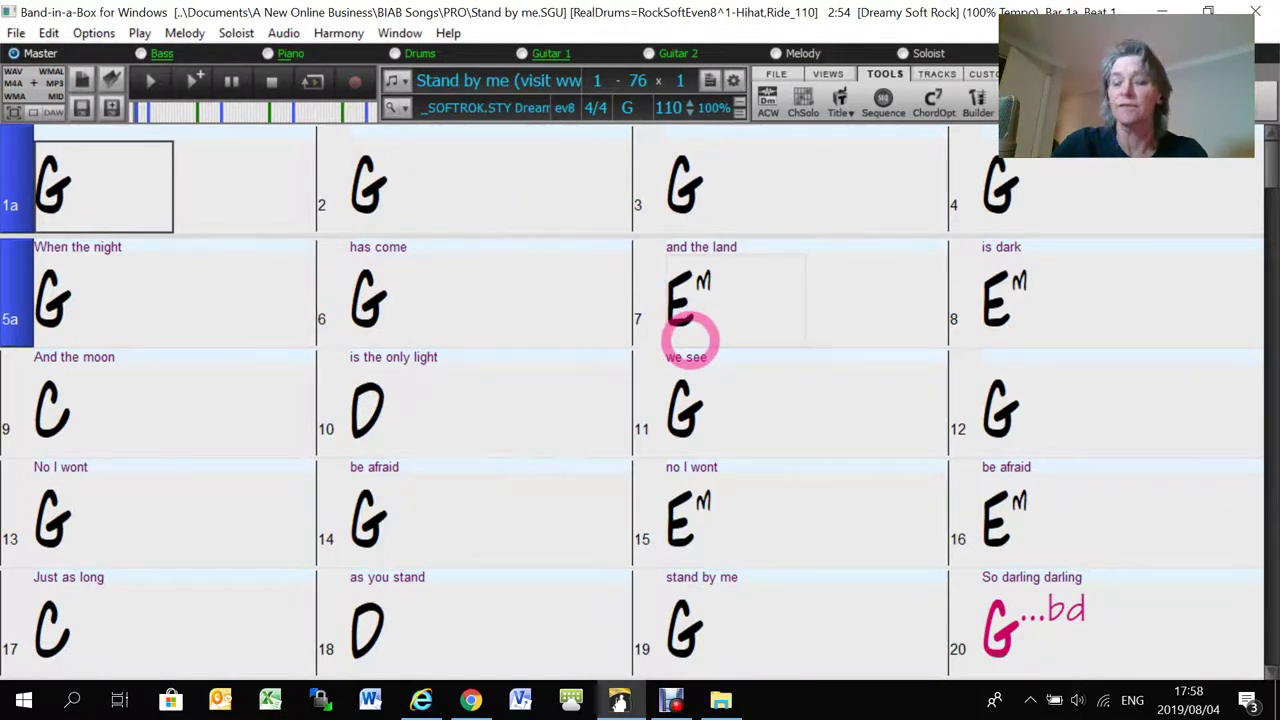
Load the 'Lyrics video' scheme in Preferences > Display and confirm both dialogs.
{"action": "left_click", "coordinate": [94, 33]}
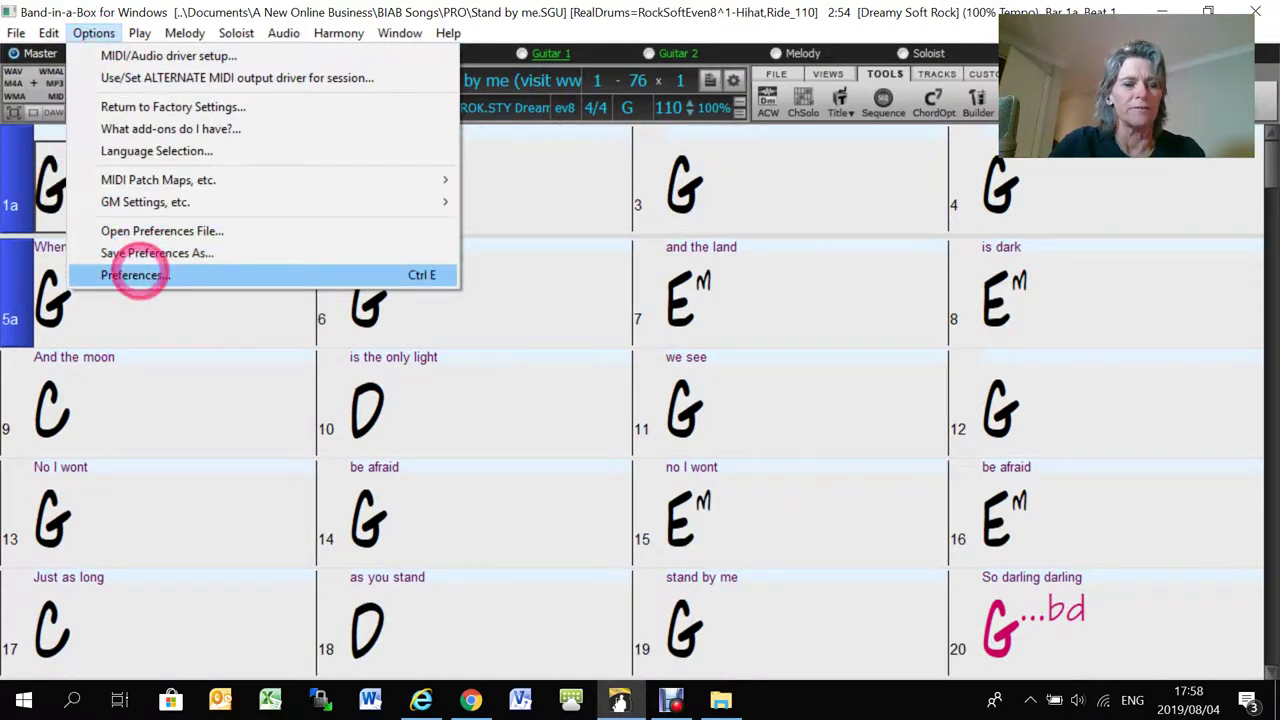
{"action": "left_click", "coordinate": [132, 274]}
{"action": "left_click", "coordinate": [59, 109]}
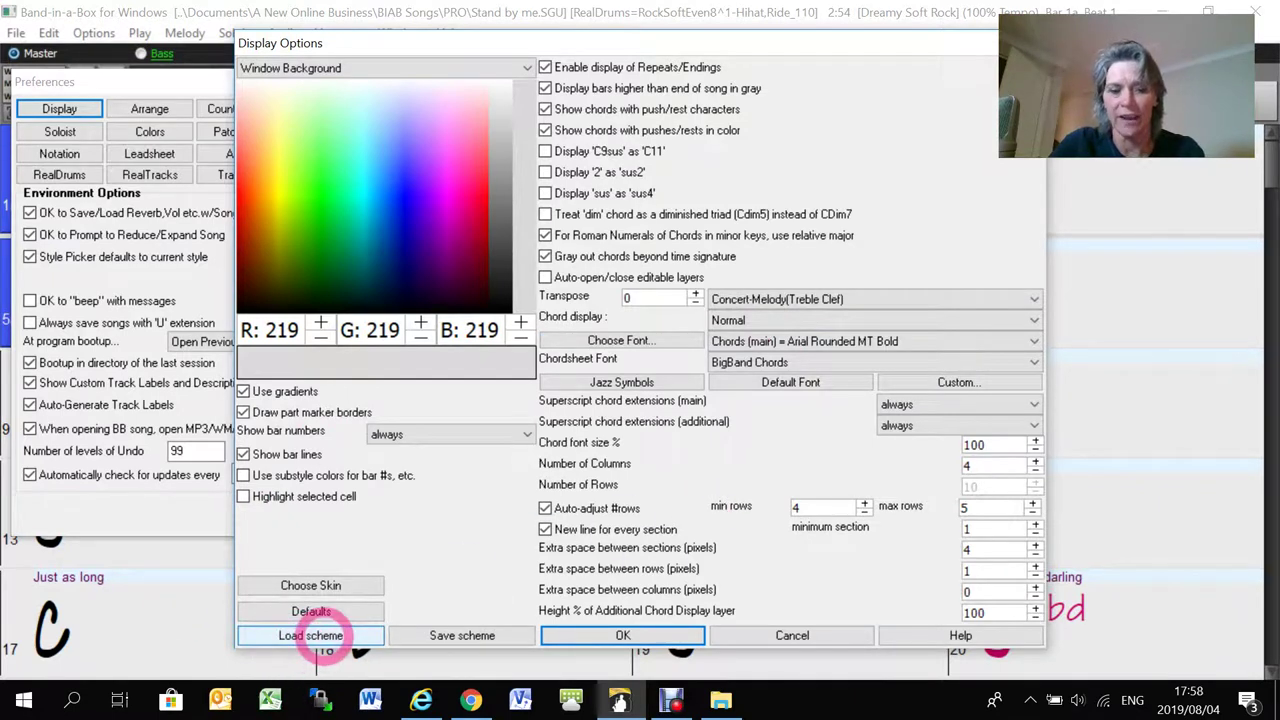
{"action": "left_click", "coordinate": [320, 636]}
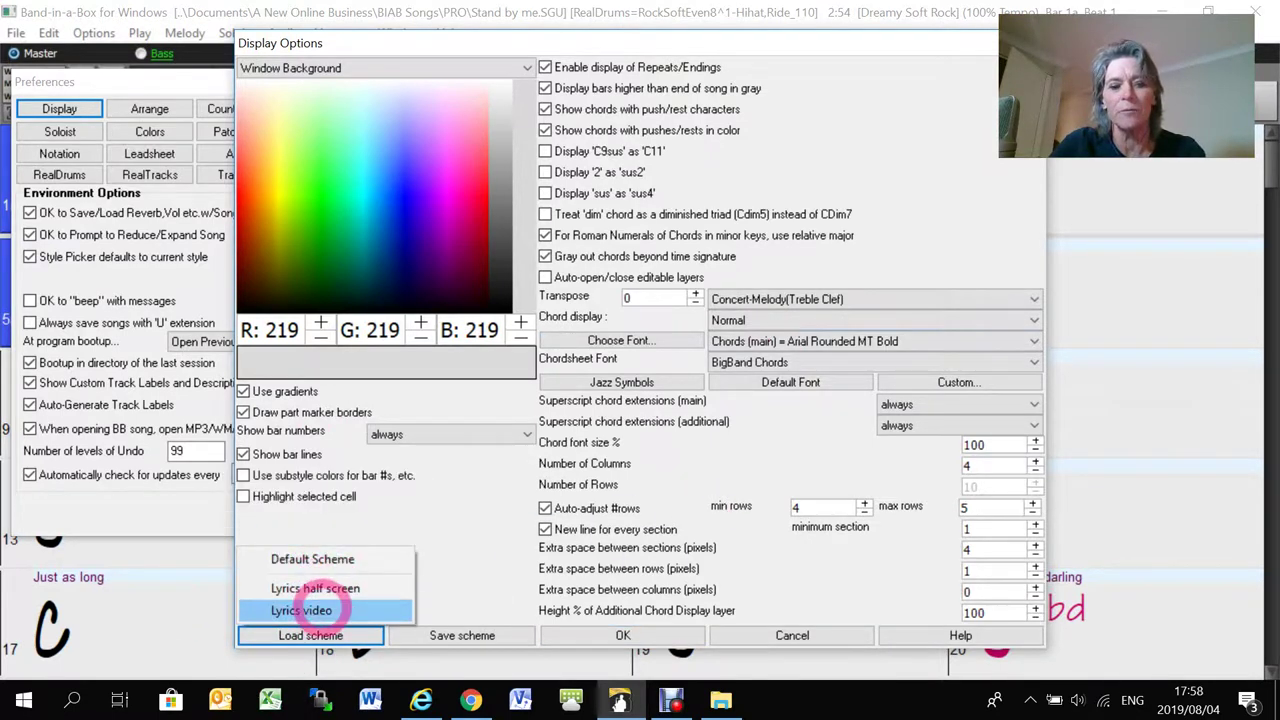
{"action": "left_click", "coordinate": [322, 608]}
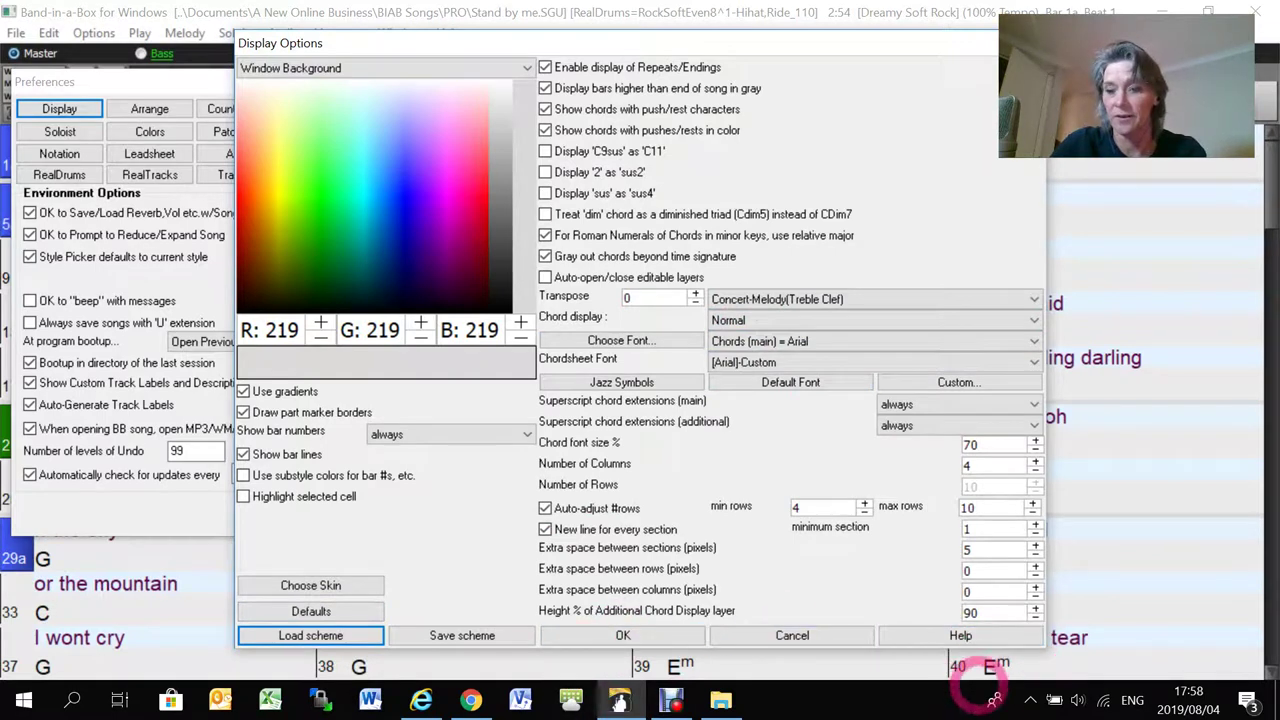
{"action": "left_click", "coordinate": [622, 635]}
{"action": "left_click", "coordinate": [472, 525]}
{"action": "left_click", "coordinate": [472, 525]}
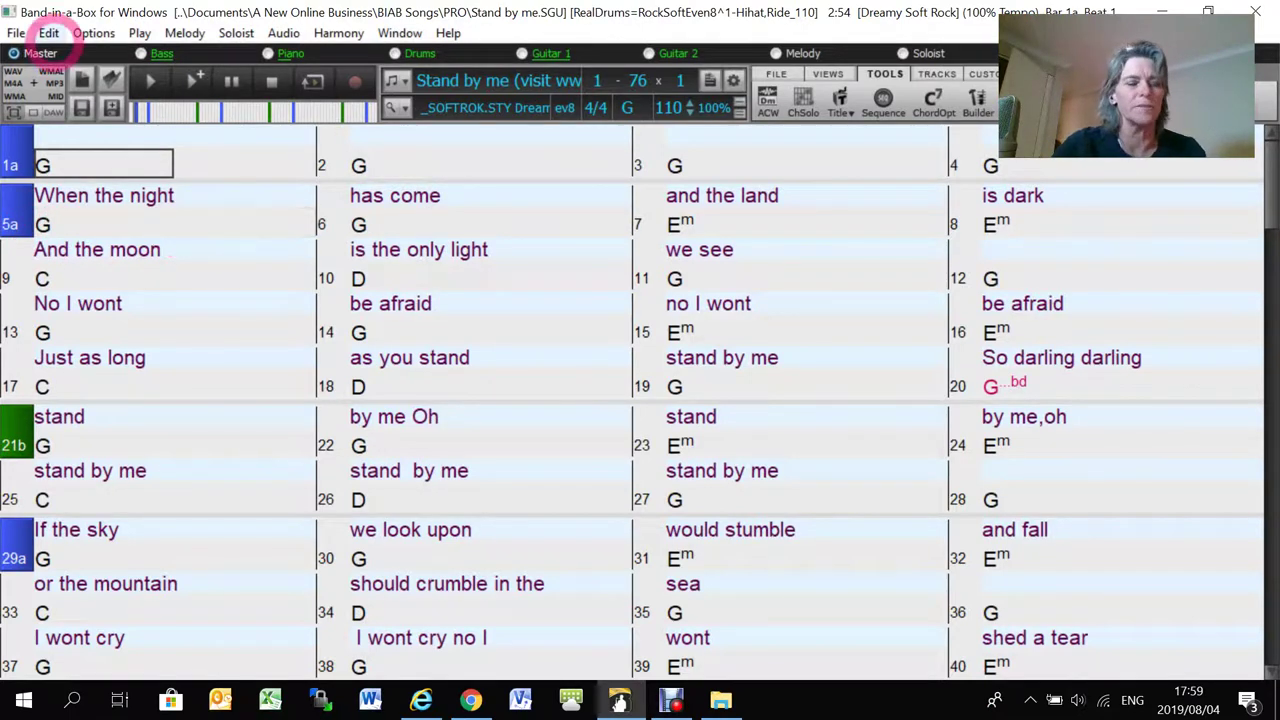
{"action": "left_click", "coordinate": [93, 33]}
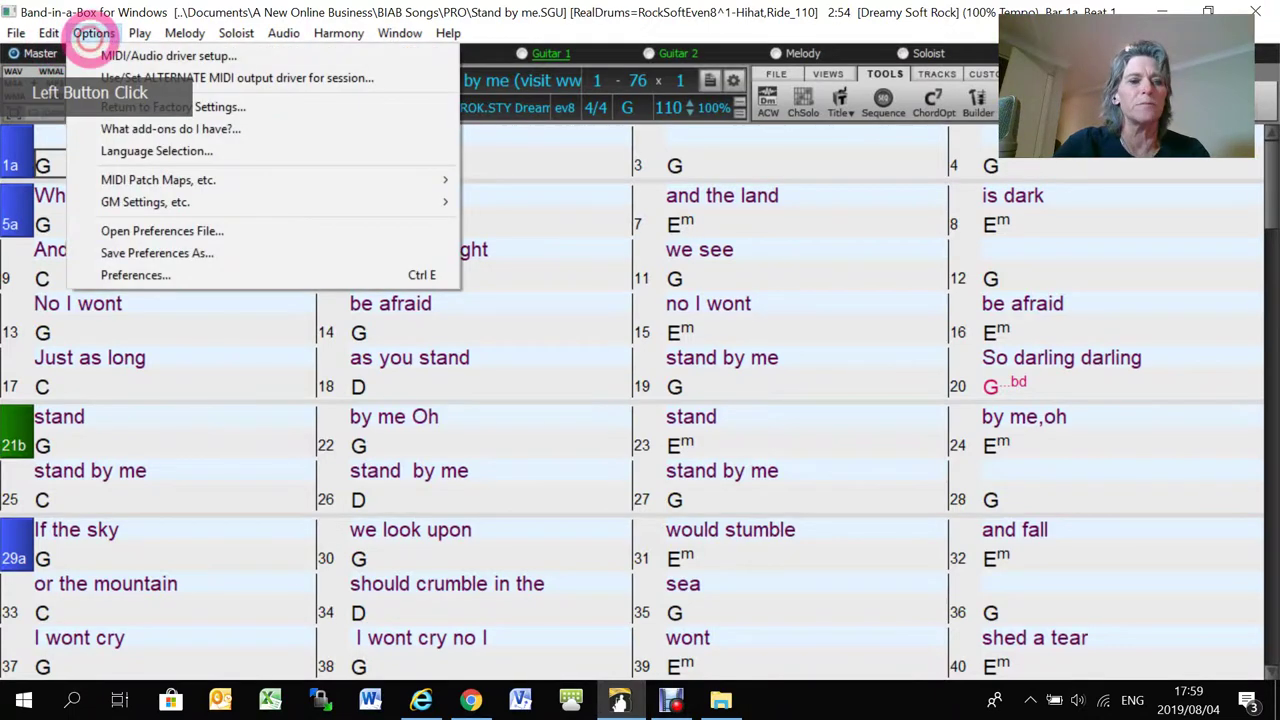
{"action": "left_click", "coordinate": [131, 272]}
{"action": "left_click", "coordinate": [57, 108]}
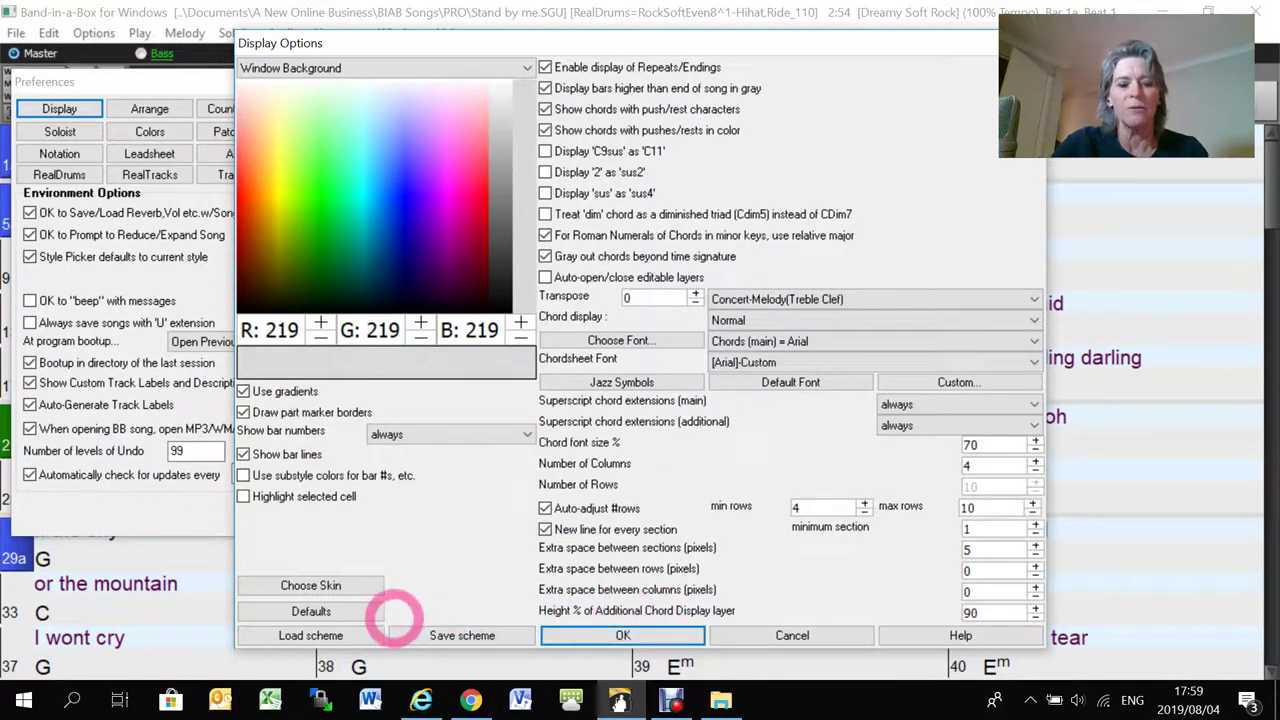
{"action": "left_click", "coordinate": [330, 636]}
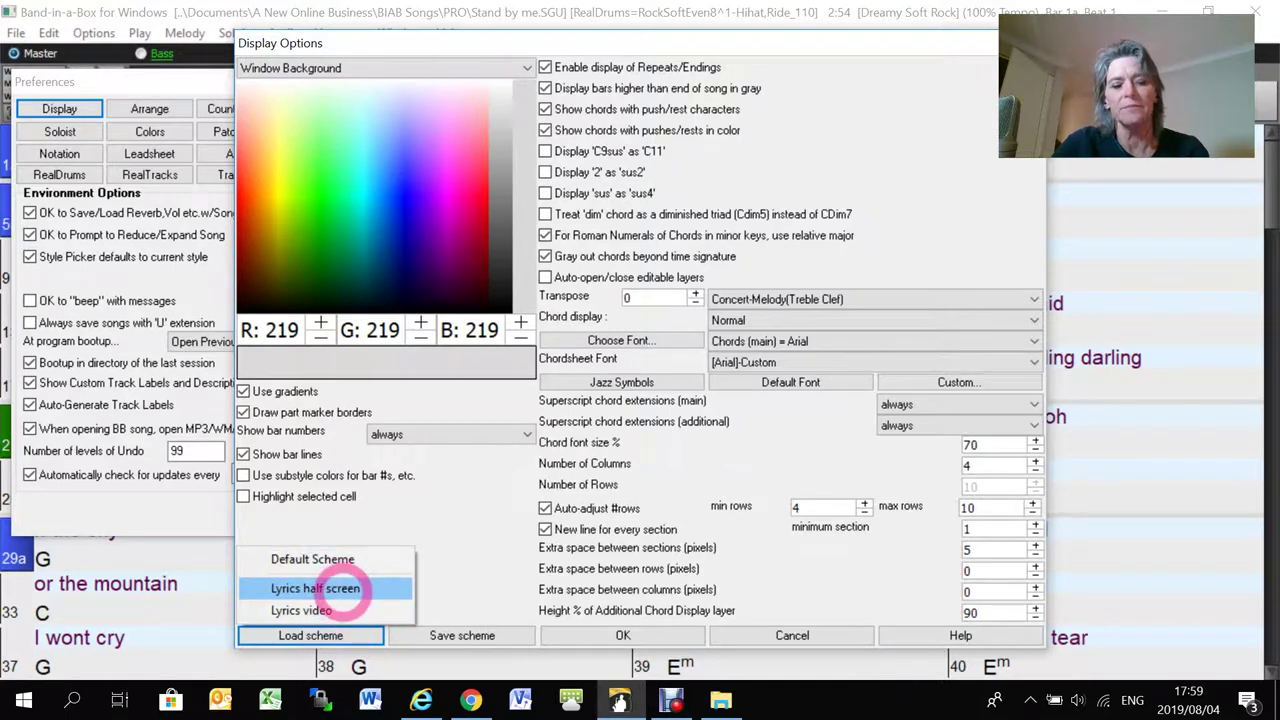
{"action": "left_click", "coordinate": [322, 609]}
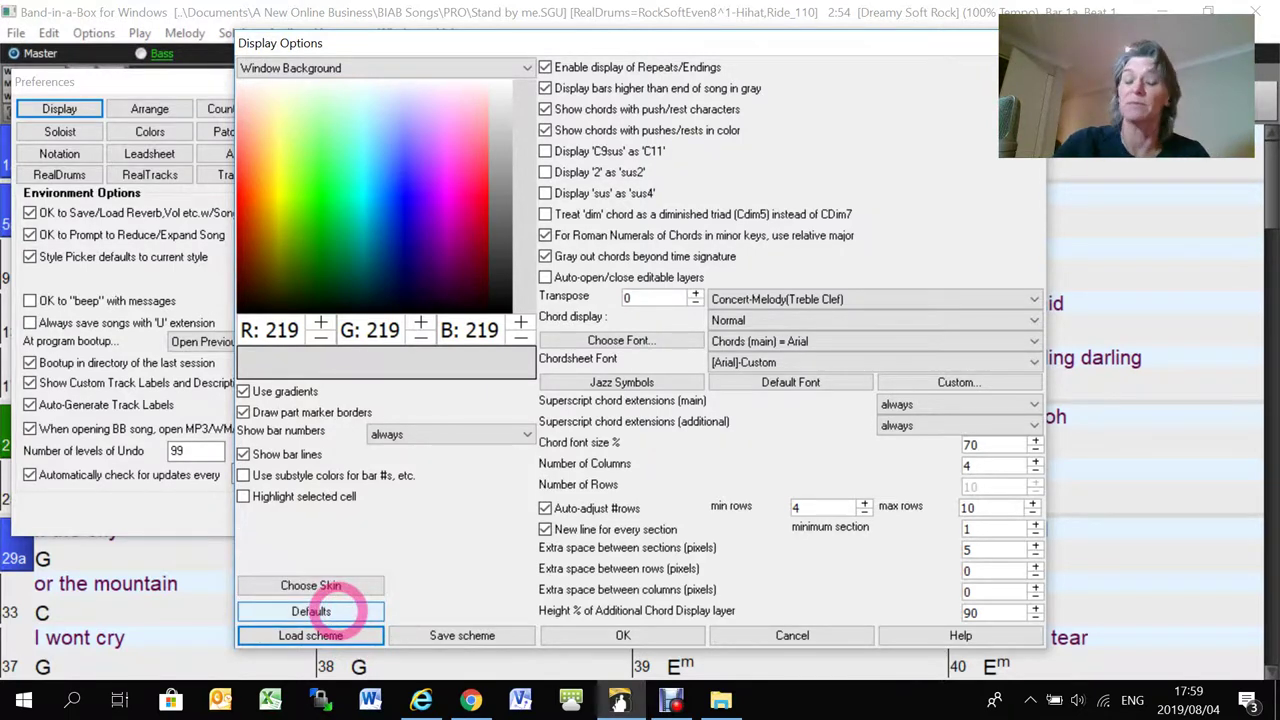
{"action": "left_click", "coordinate": [597, 636]}
{"action": "left_click", "coordinate": [480, 522]}
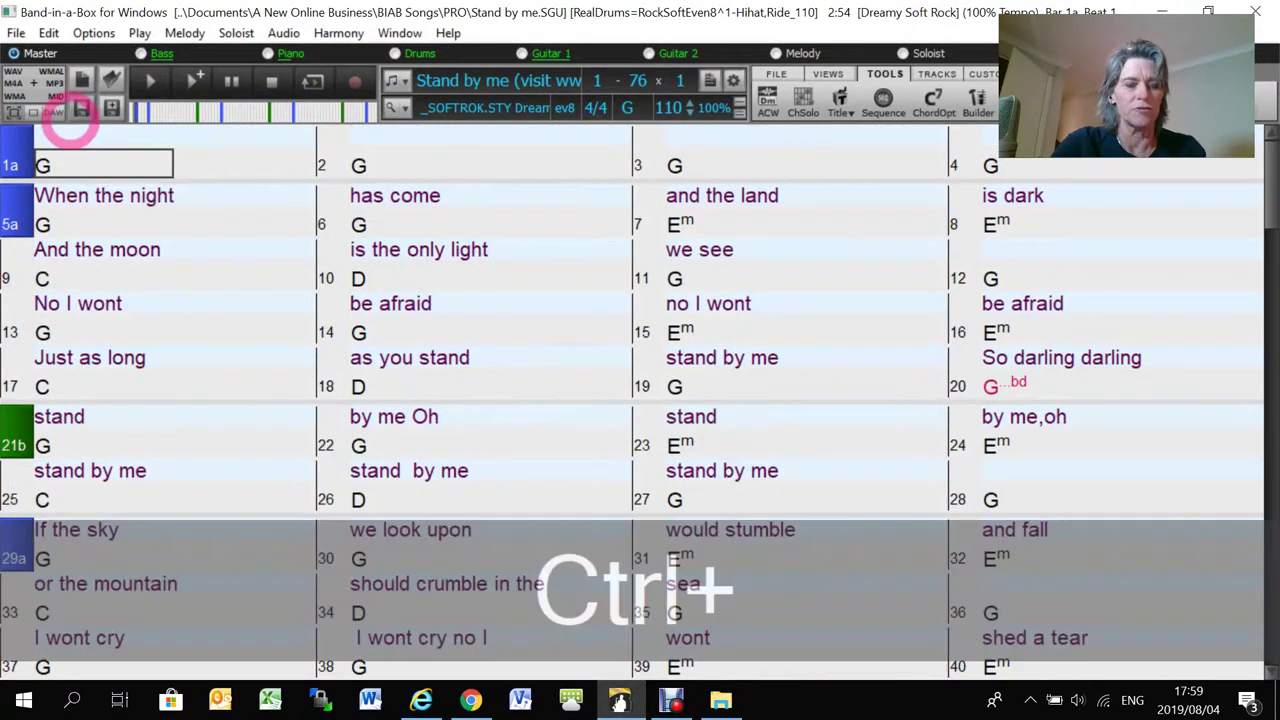
Maximize the Band-in-a-Box window and restore the full toolbar with the Mixer panel.
{"action": "key", "text": "ctrl+t"}
{"action": "left_click", "coordinate": [70, 120]}
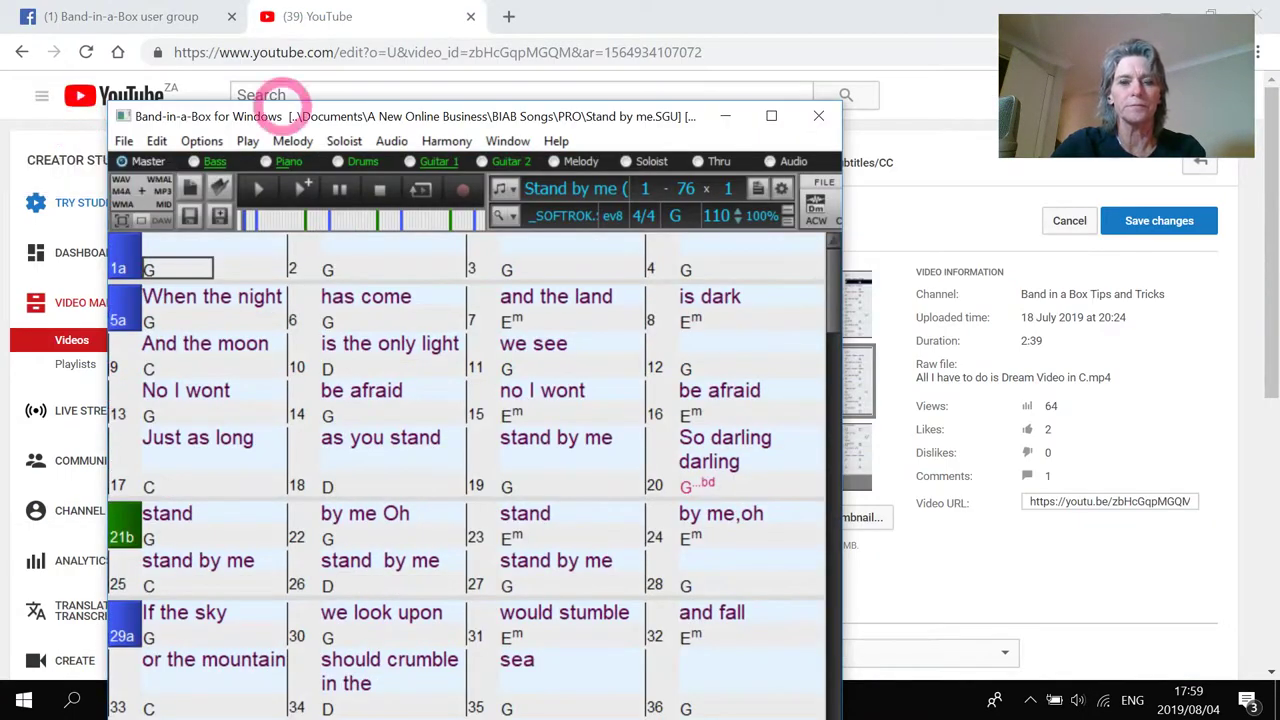
{"action": "left_click", "coordinate": [771, 116]}
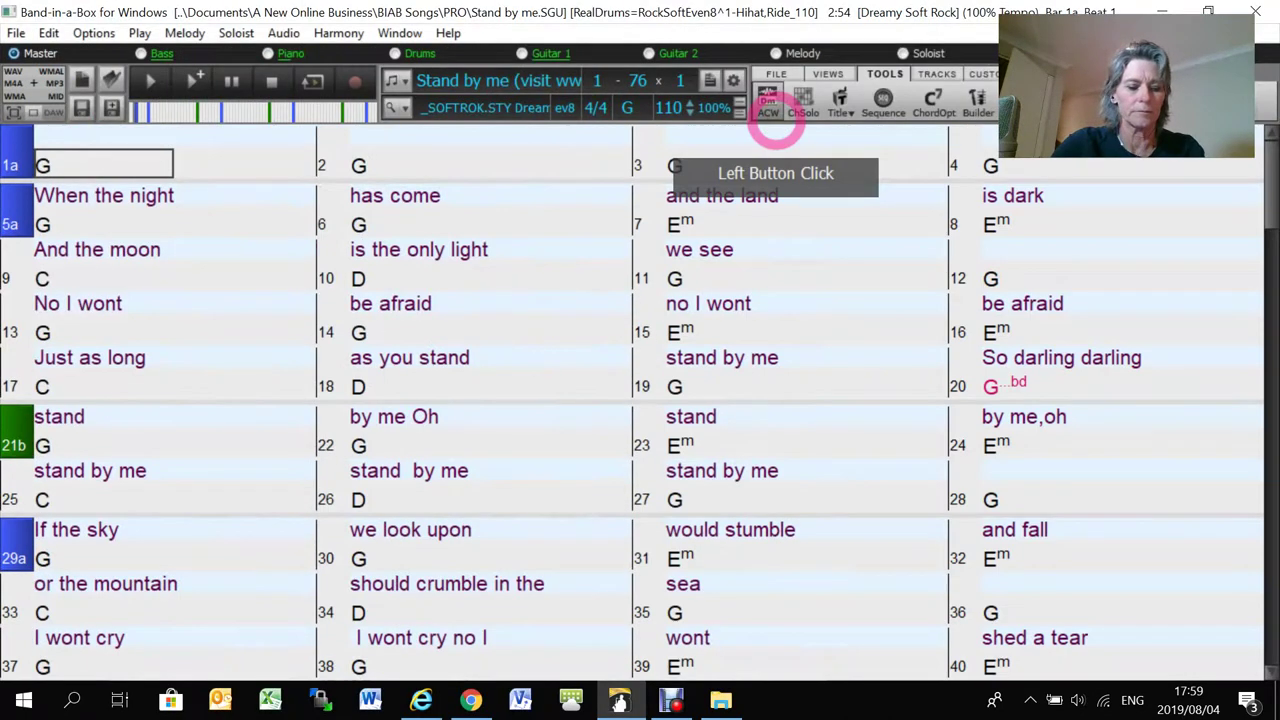
{"action": "key", "text": "alt+t"}
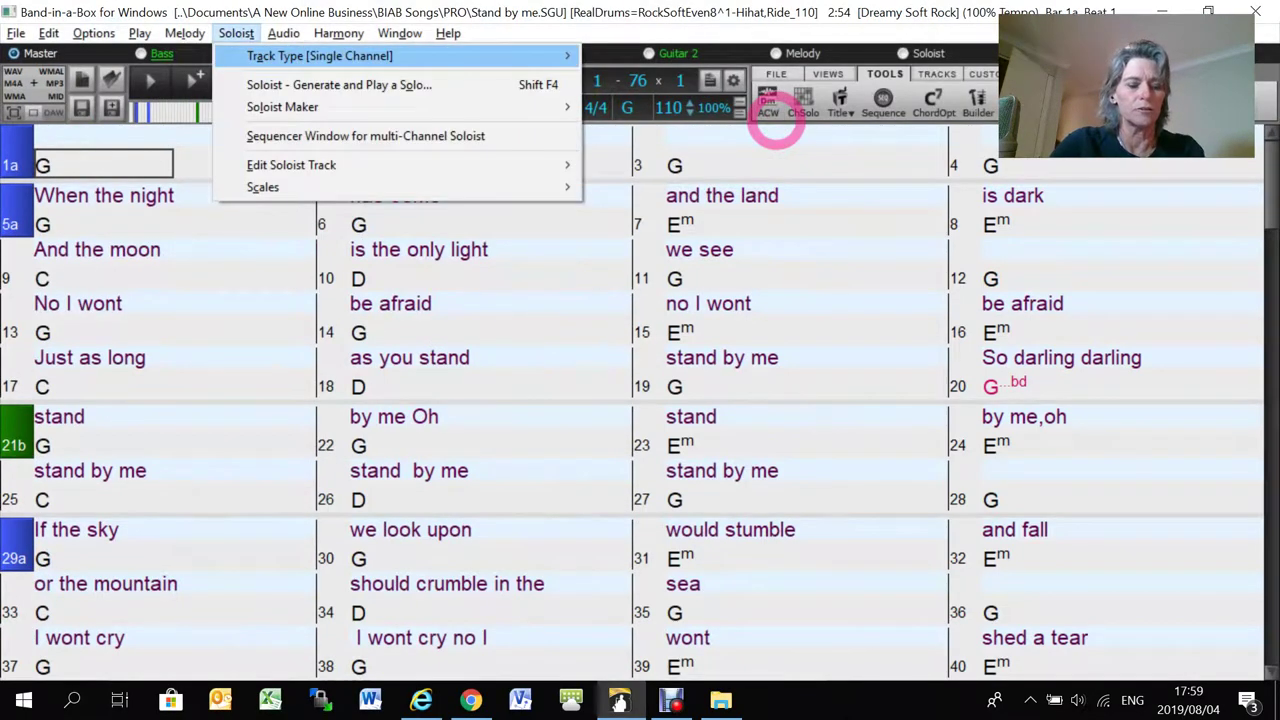
{"action": "key", "text": "Escape"}
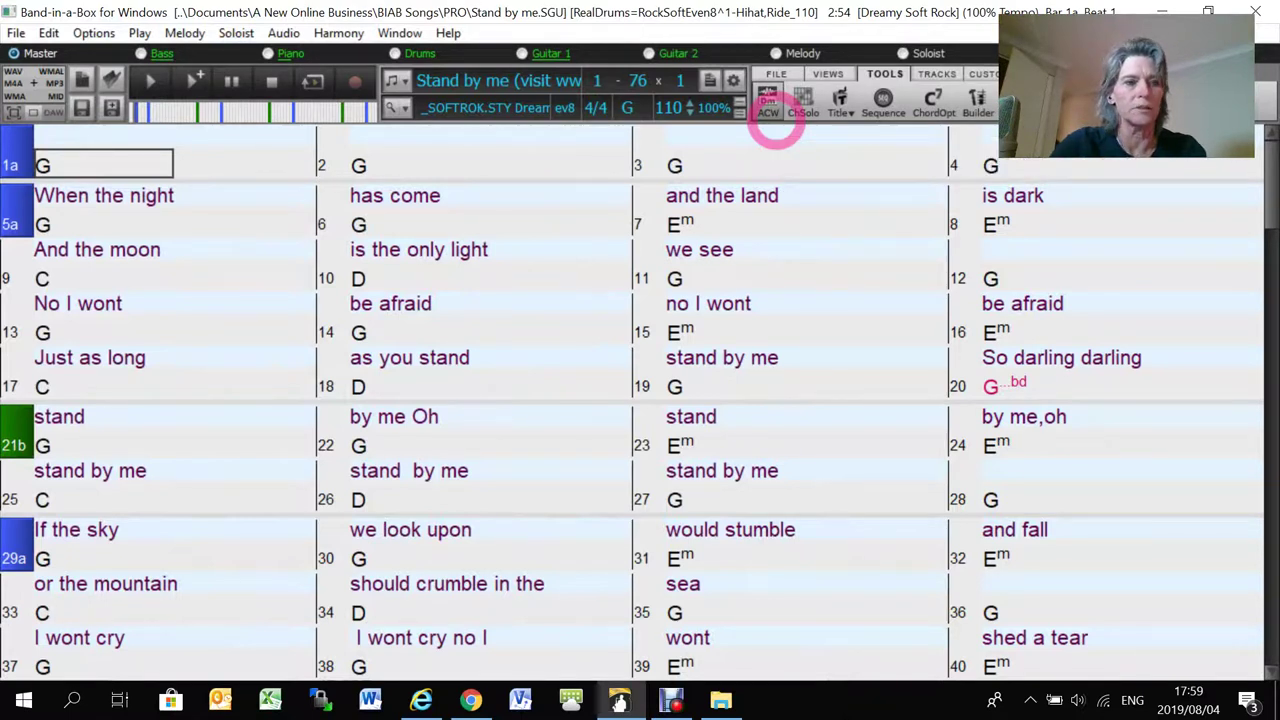
{"action": "left_click", "coordinate": [14, 112]}
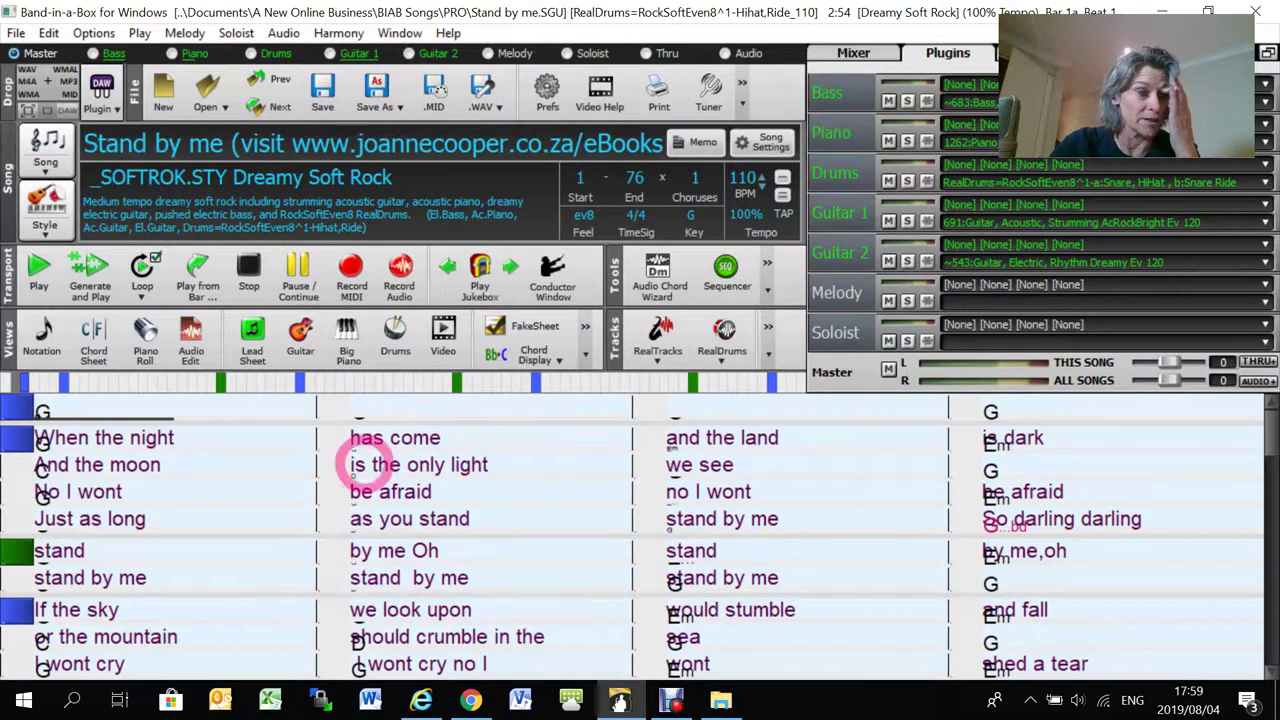
{"action": "key", "text": "ctrl+t"}
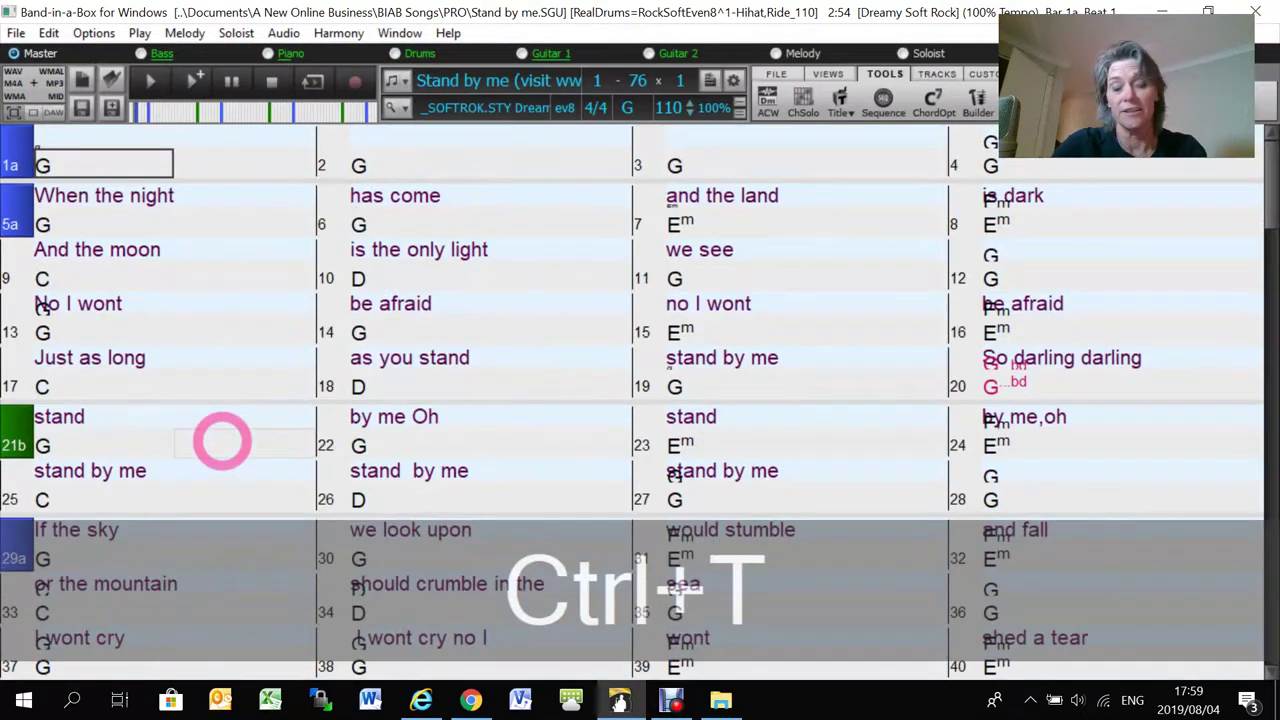
{"action": "key", "text": "ctrl+t"}
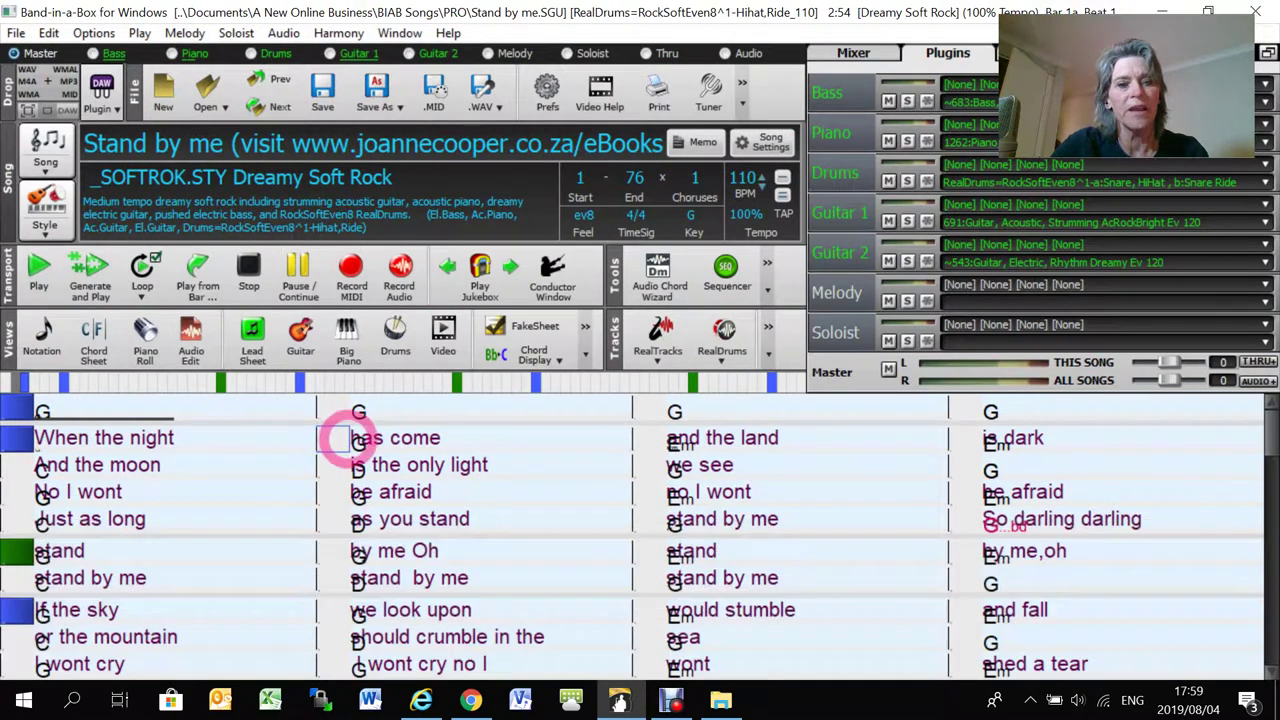
Render the Chord Sheet as a video, saving as 'Chord Sheet video' .mp4 in The wagners lad.
{"action": "left_click", "coordinate": [443, 333]}
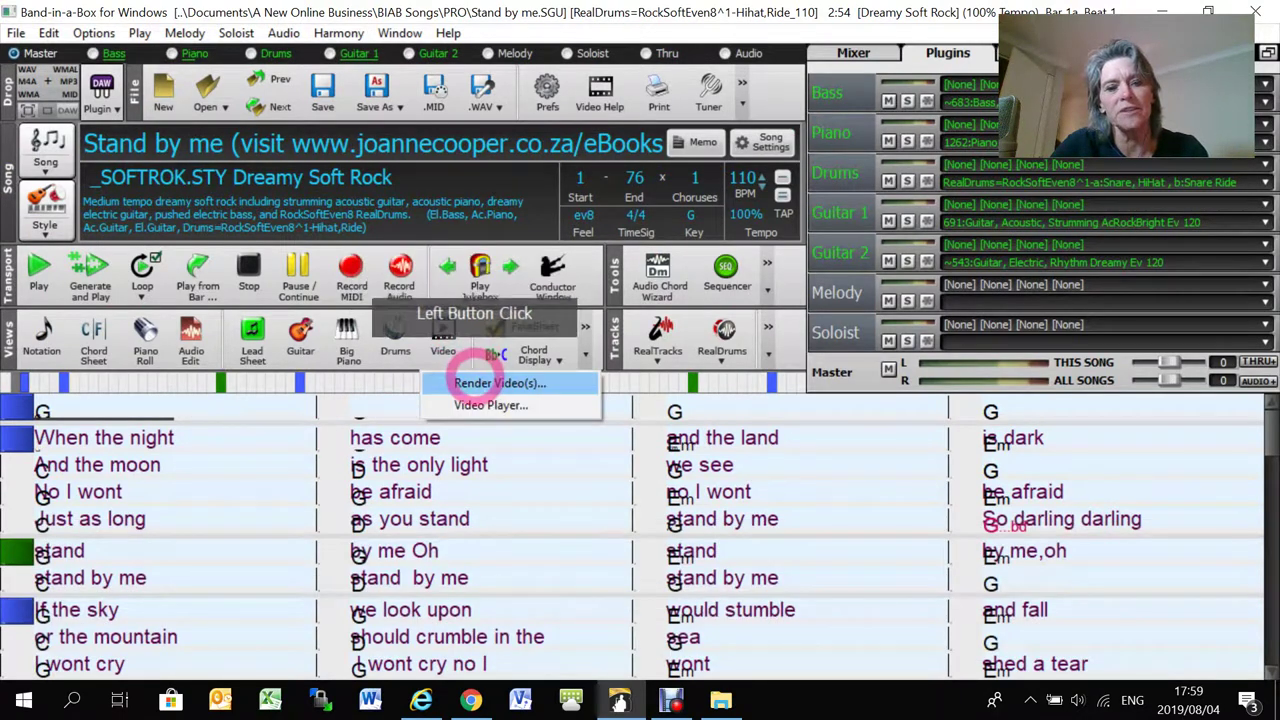
{"action": "left_click", "coordinate": [475, 379]}
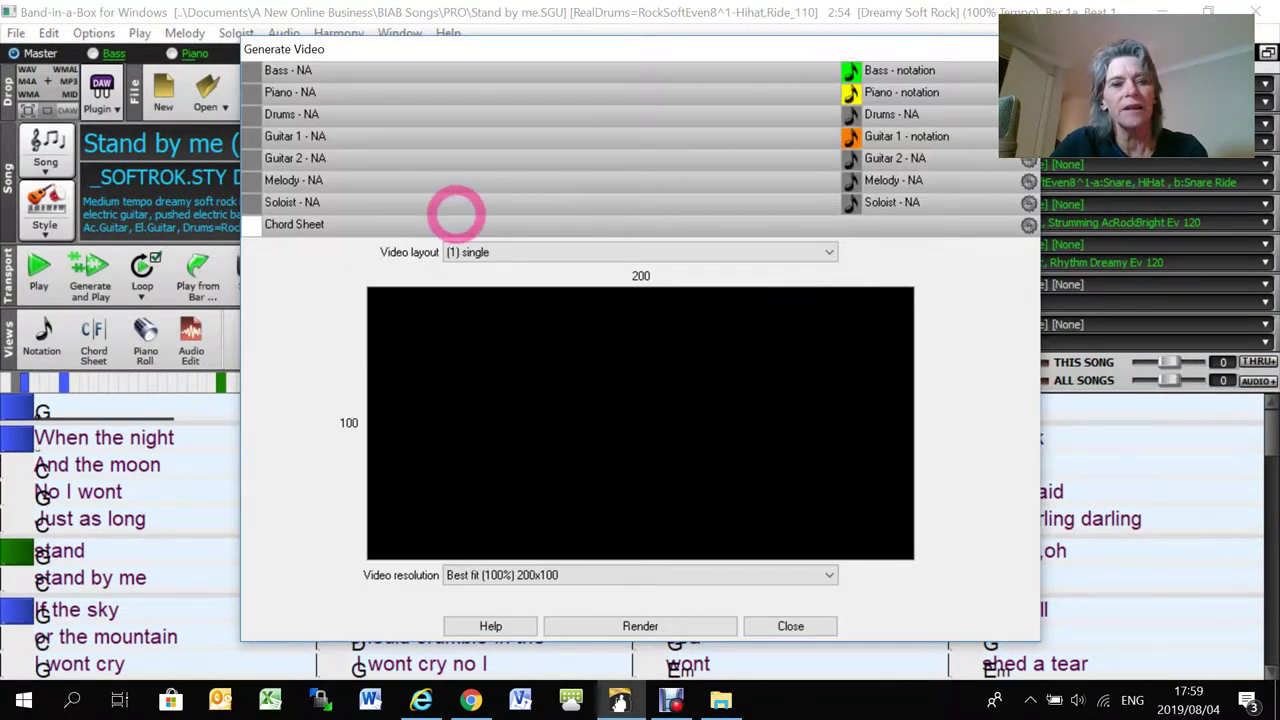
{"action": "left_click_drag", "start_coordinate": [434, 224], "coordinate": [472, 392]}
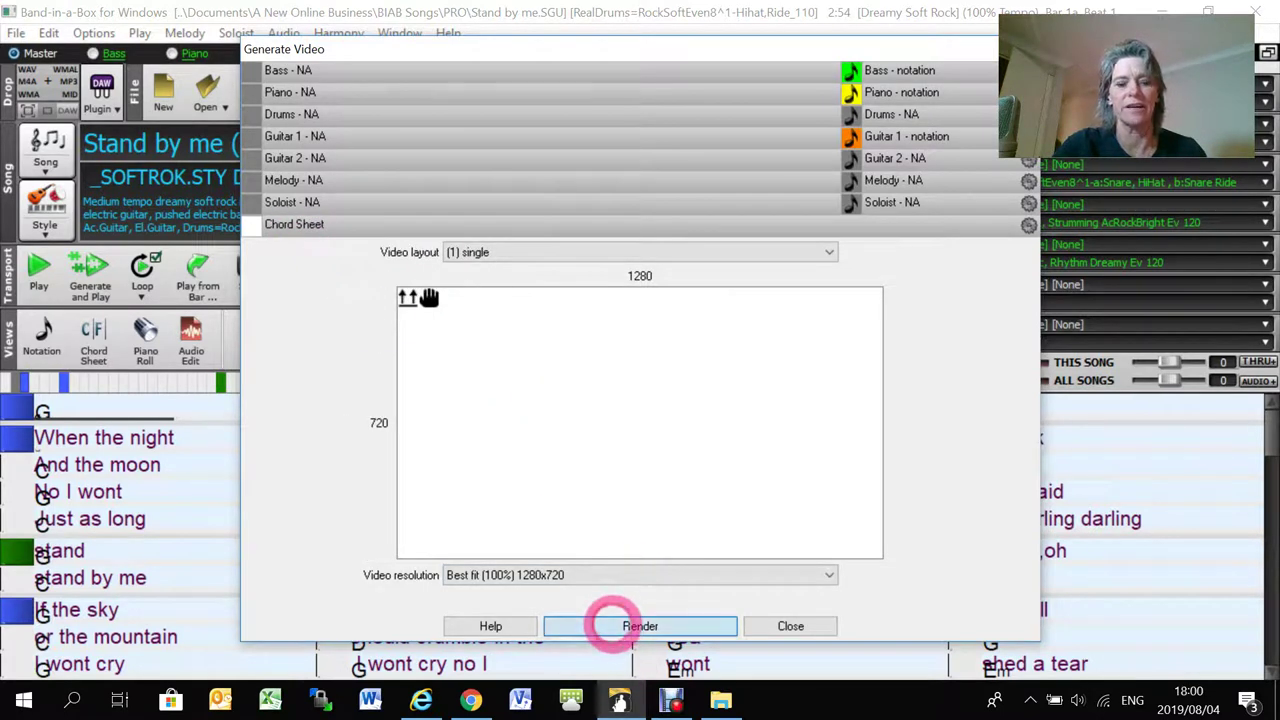
{"action": "left_click", "coordinate": [612, 624]}
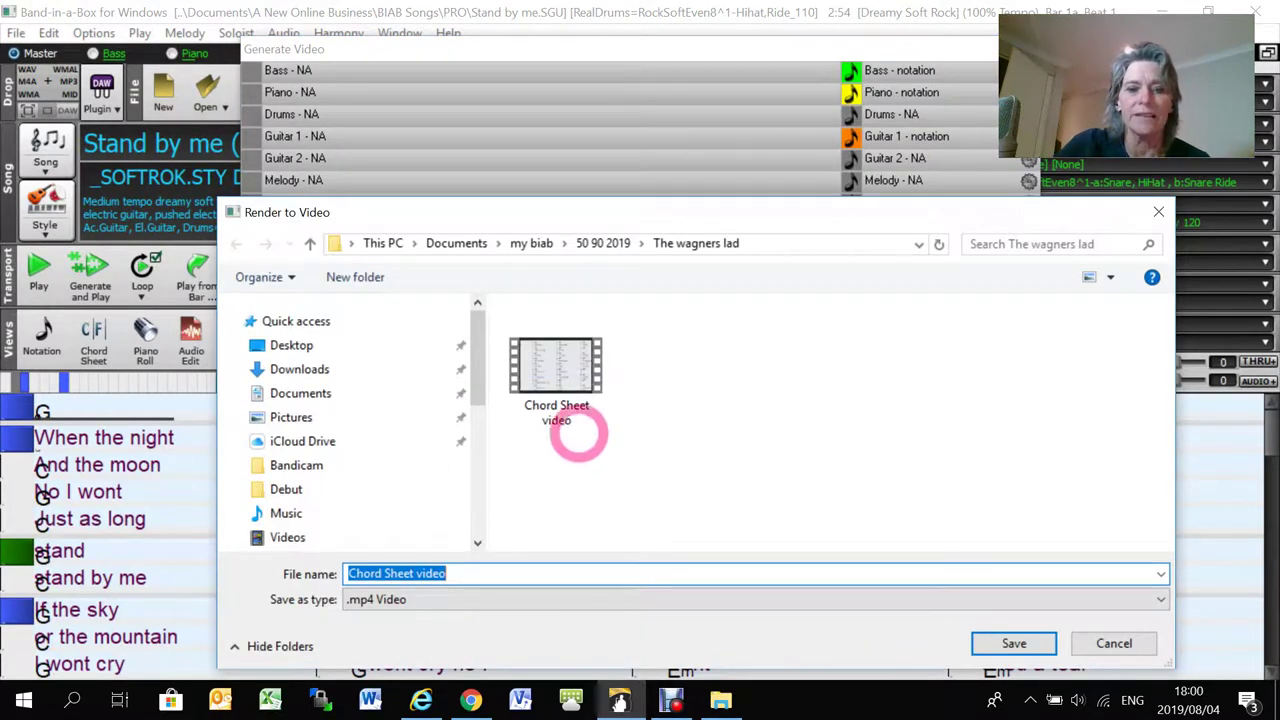
{"action": "left_click", "coordinate": [557, 360]}
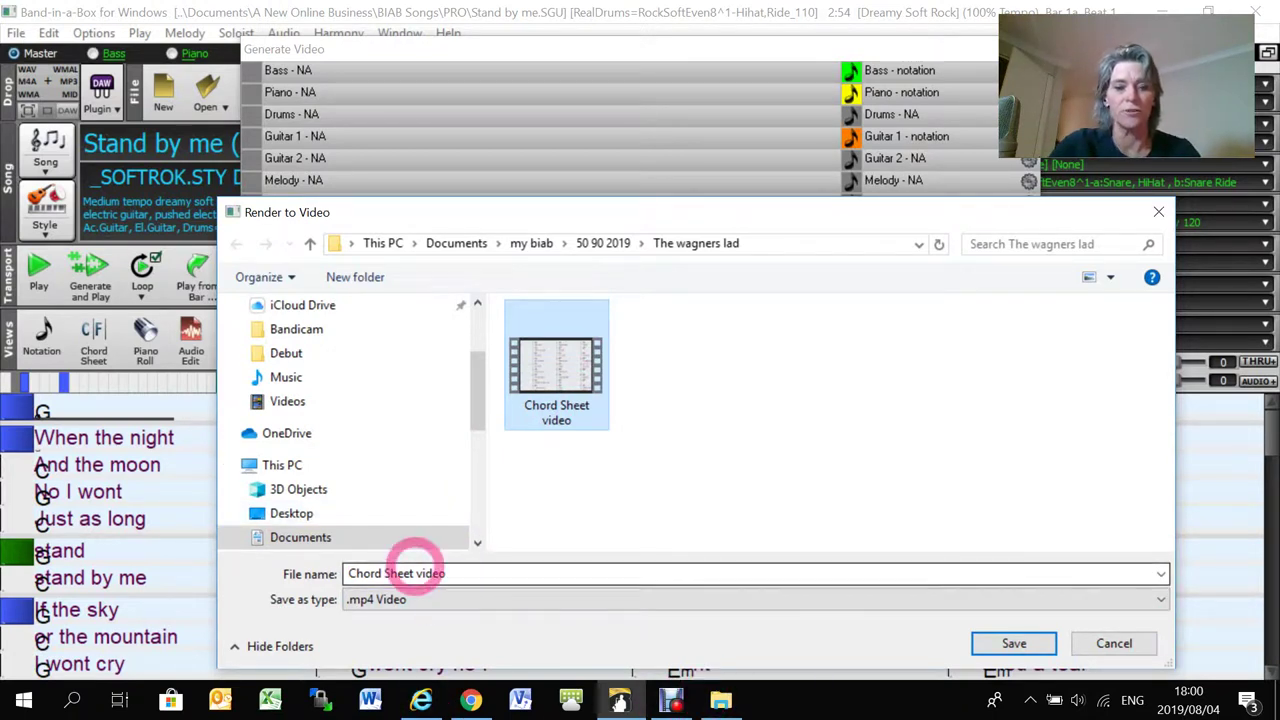
Browse to Documents > my biab > 50 90 2019 > The wagners lad and play 'Chord Sheet video'.
{"action": "left_click", "coordinate": [720, 700]}
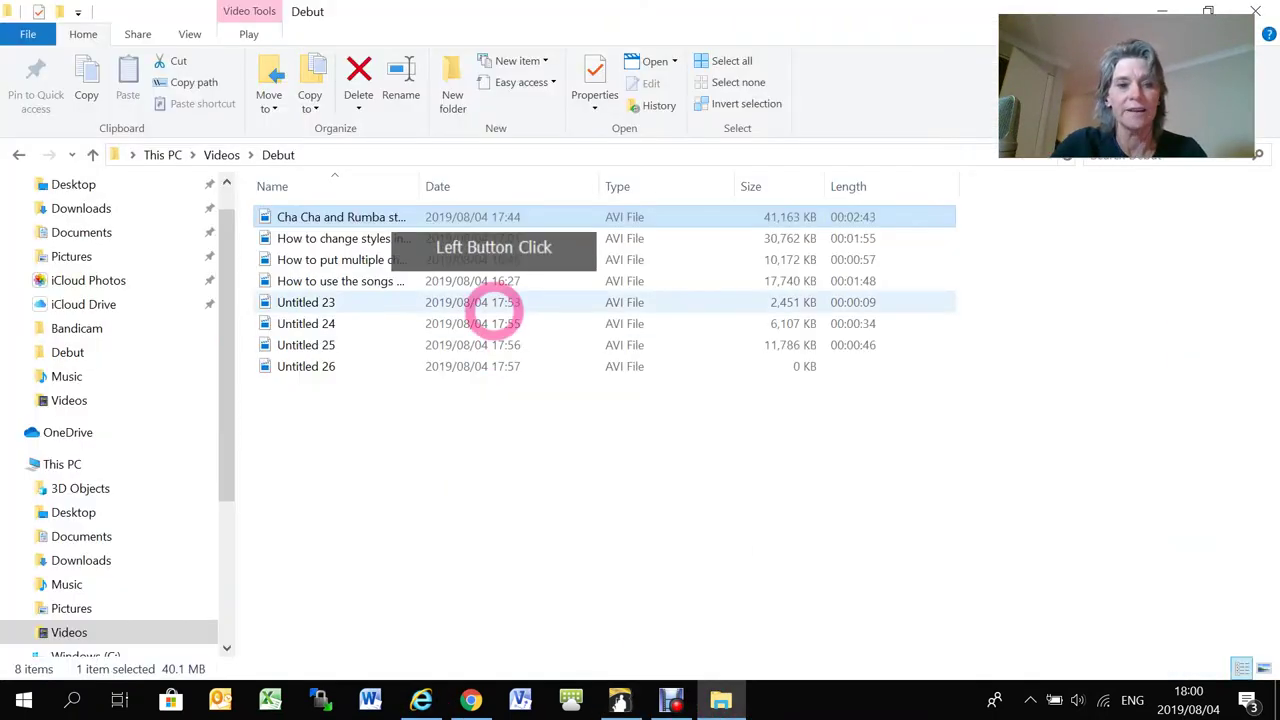
{"action": "left_click", "coordinate": [84, 536]}
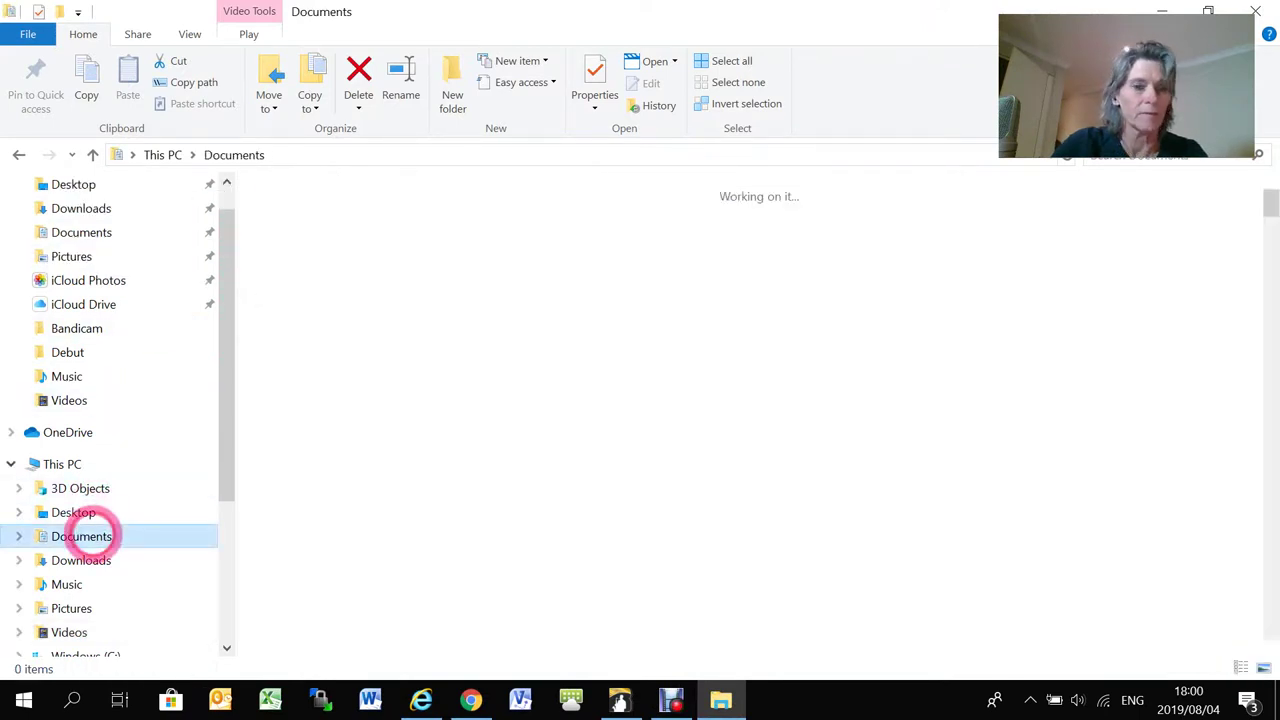
{"action": "left_click", "coordinate": [84, 536]}
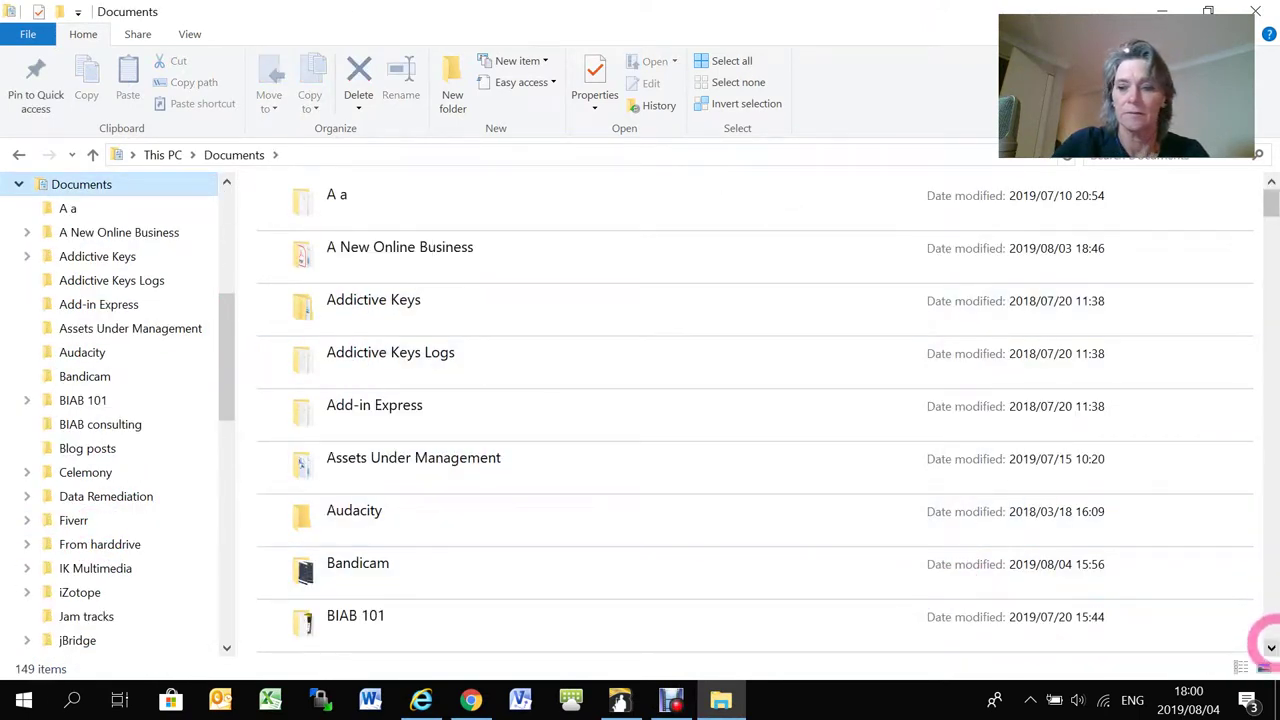
{"action": "left_click", "coordinate": [1271, 647]}
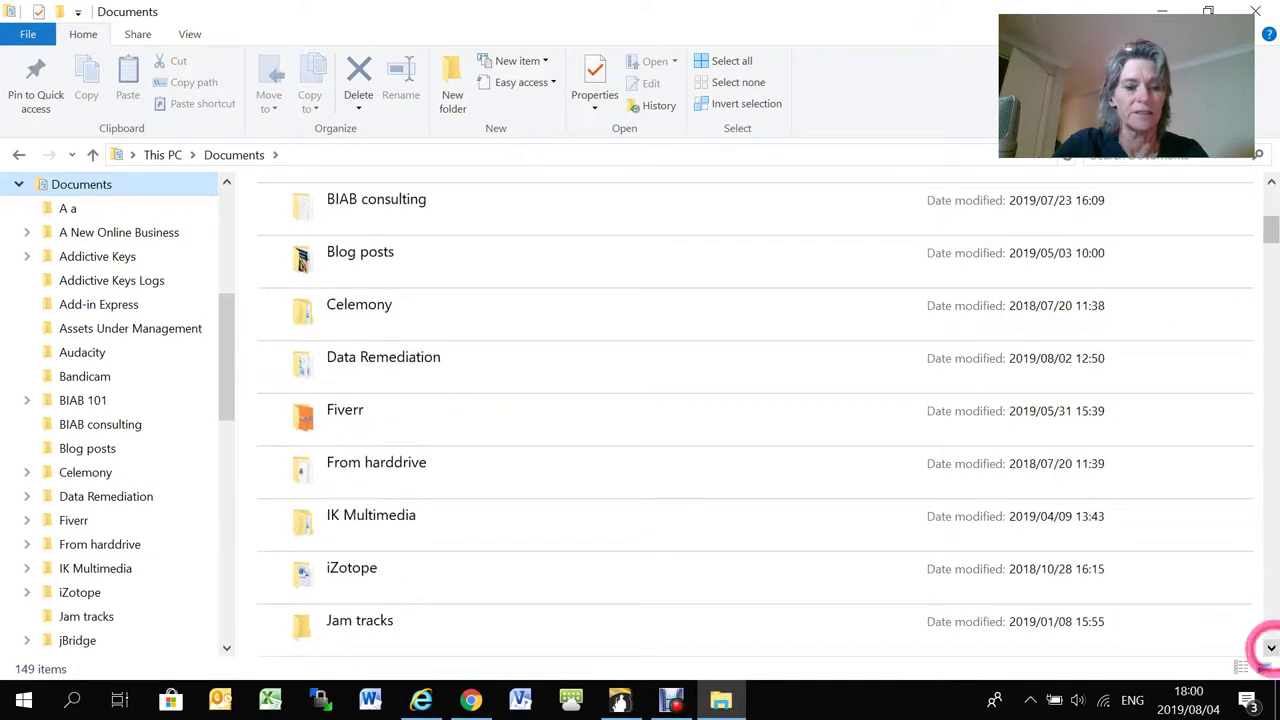
{"action": "left_click", "coordinate": [440, 555]}
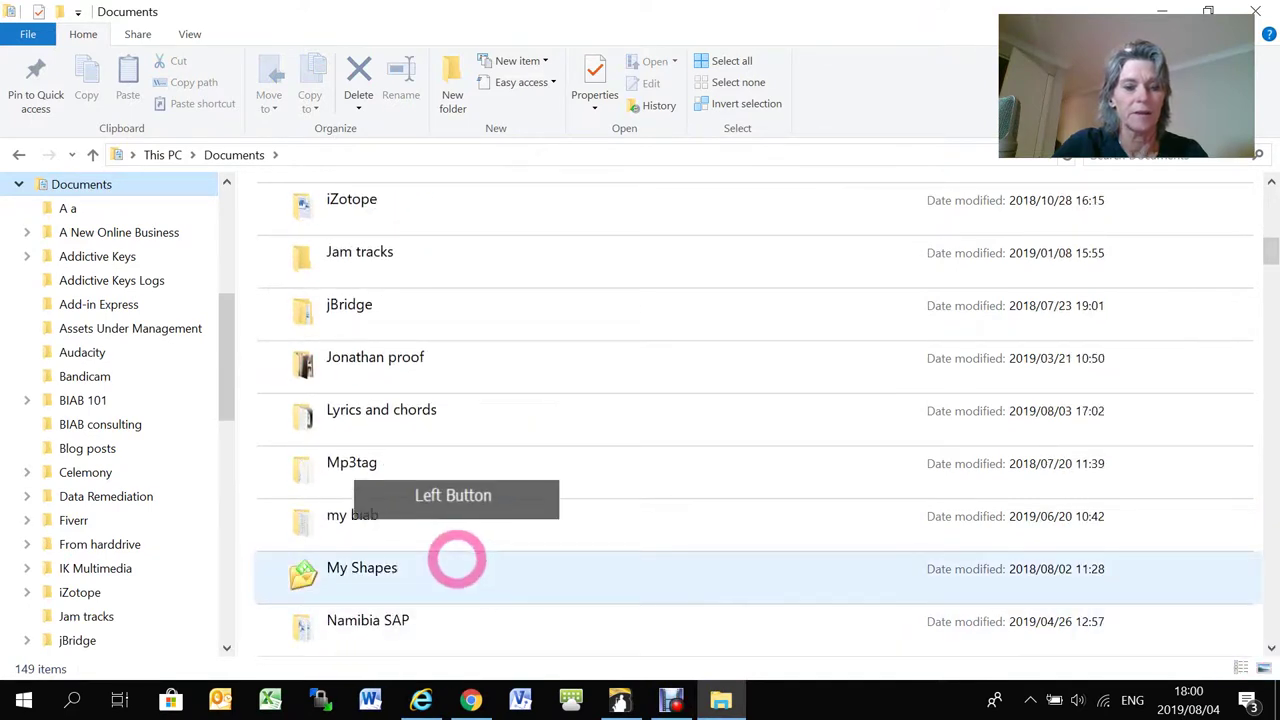
{"action": "double_click", "coordinate": [431, 518]}
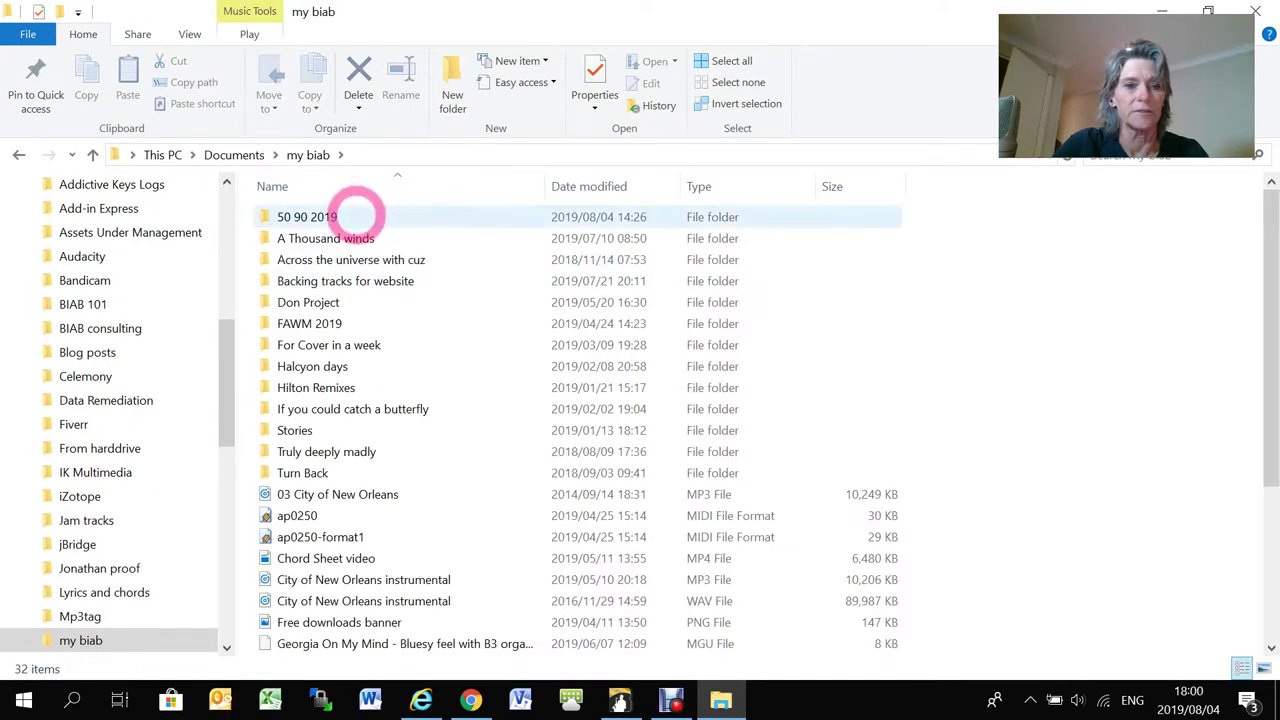
{"action": "double_click", "coordinate": [357, 214]}
{"action": "left_click", "coordinate": [342, 242]}
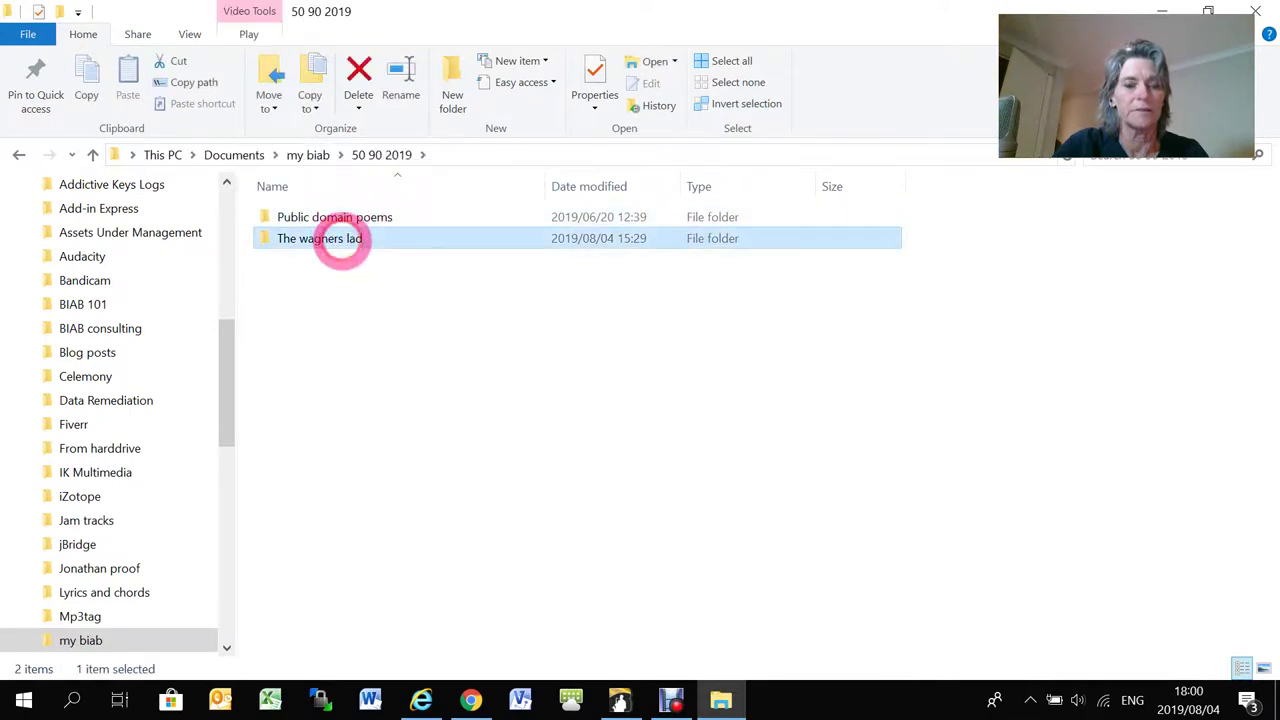
{"action": "double_click", "coordinate": [342, 242]}
{"action": "left_click", "coordinate": [280, 243]}
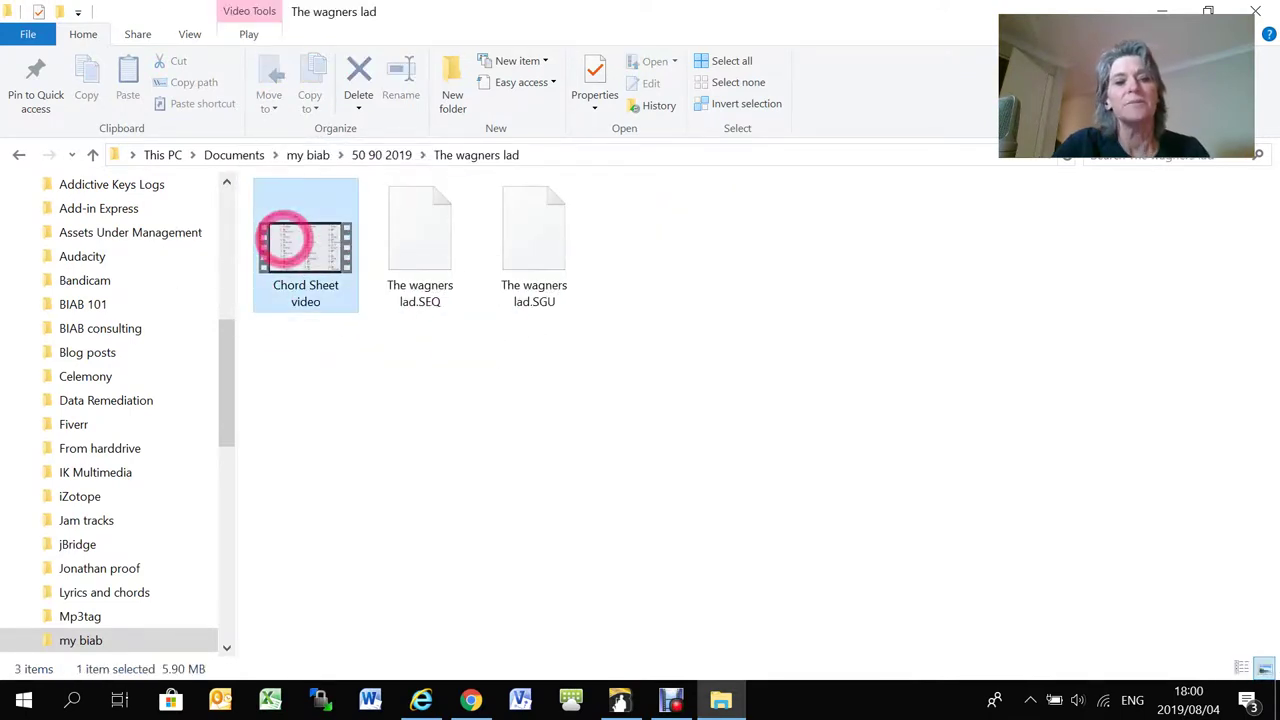
{"action": "double_click", "coordinate": [284, 240]}
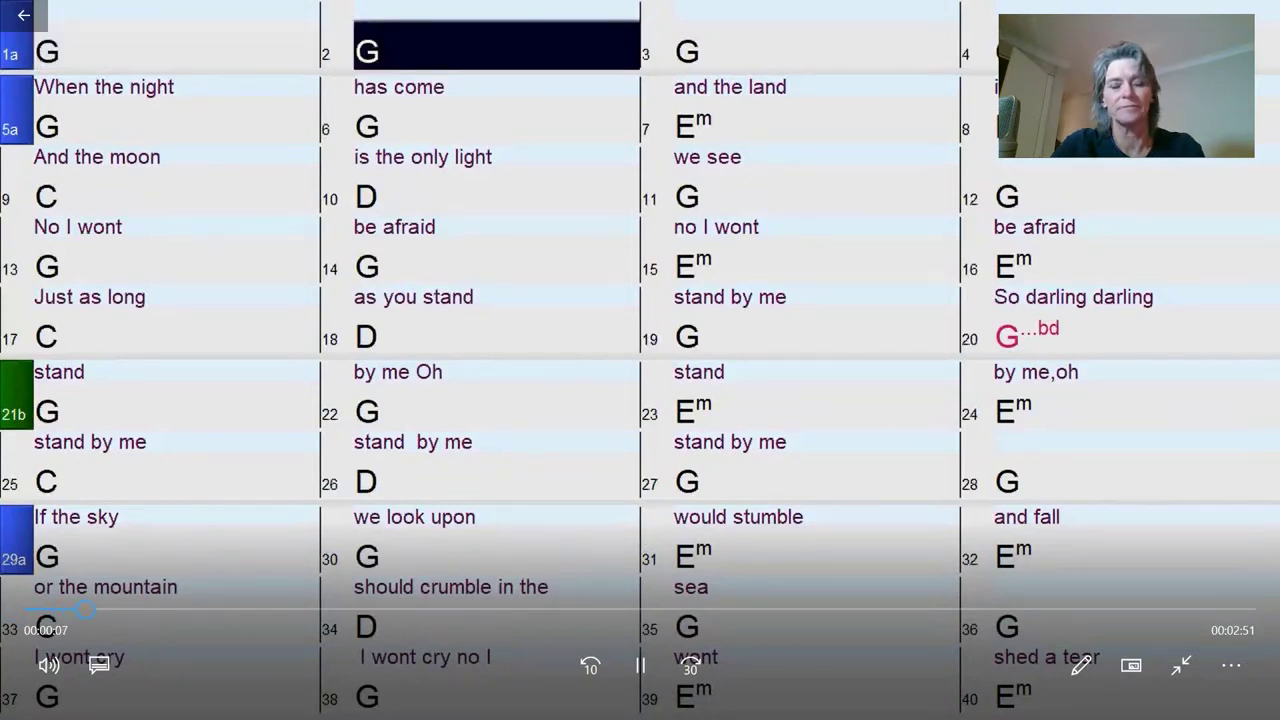
Exit full-screen playback and close the Movies & TV player.
{"action": "double_click", "coordinate": [494, 266]}
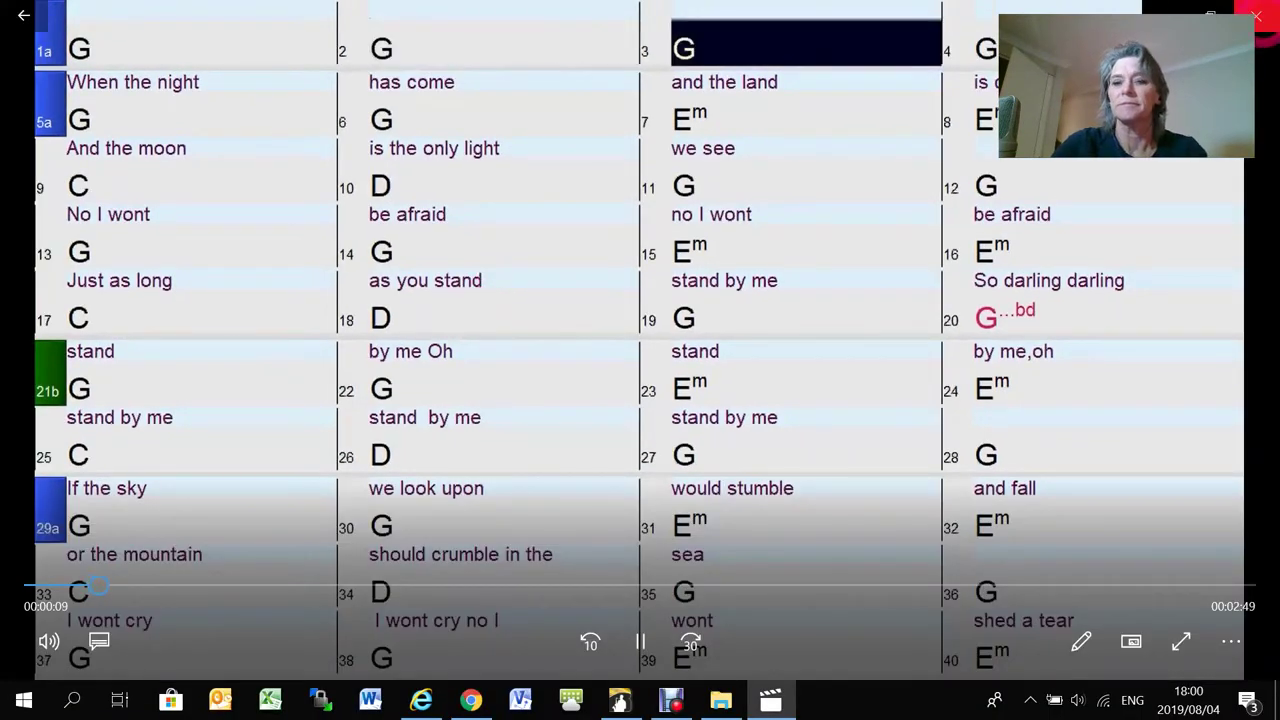
{"action": "left_click", "coordinate": [1256, 14]}
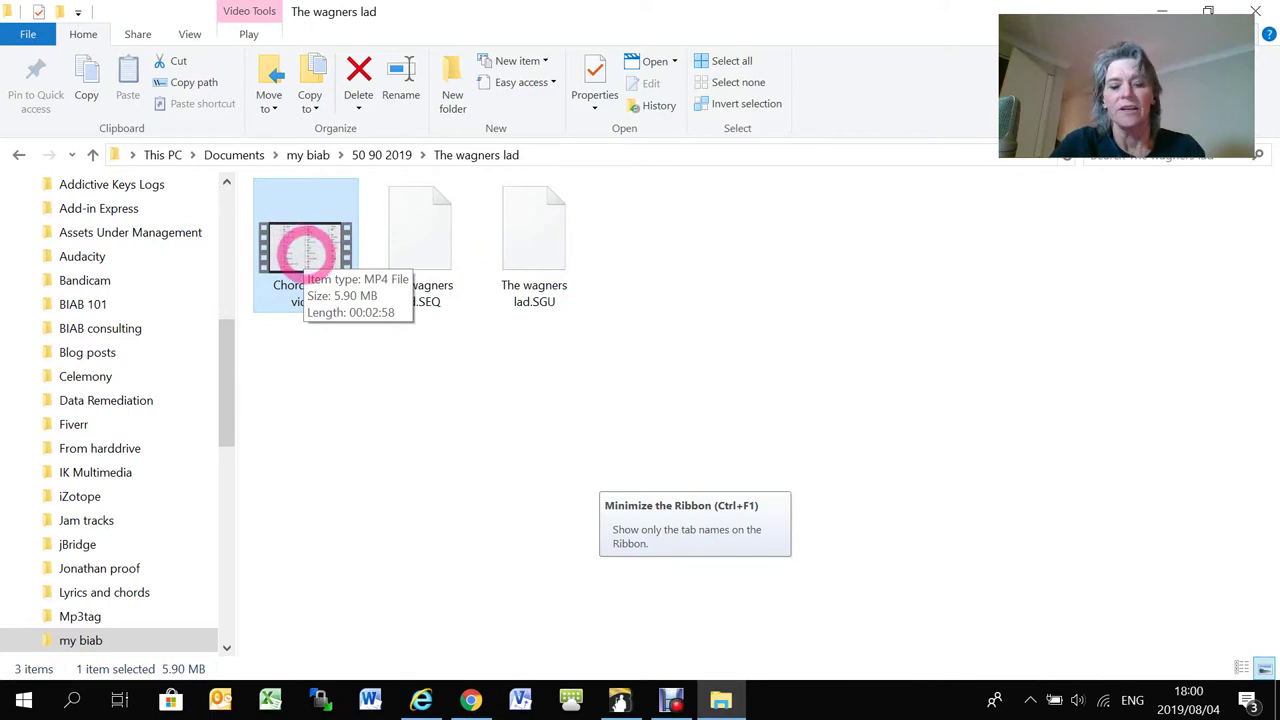
Back in Band-in-a-Box, cancel the Render to Video save and close Generate Video.
{"action": "left_click", "coordinate": [620, 700]}
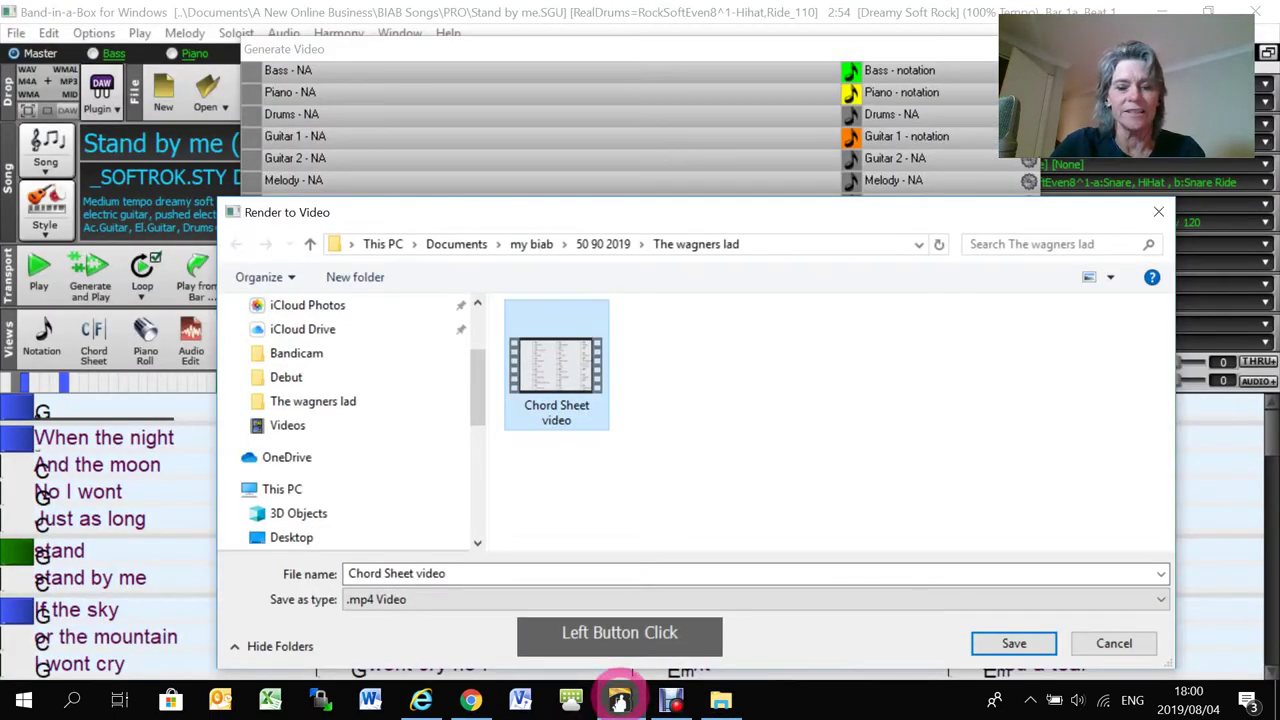
{"action": "left_click", "coordinate": [1118, 644]}
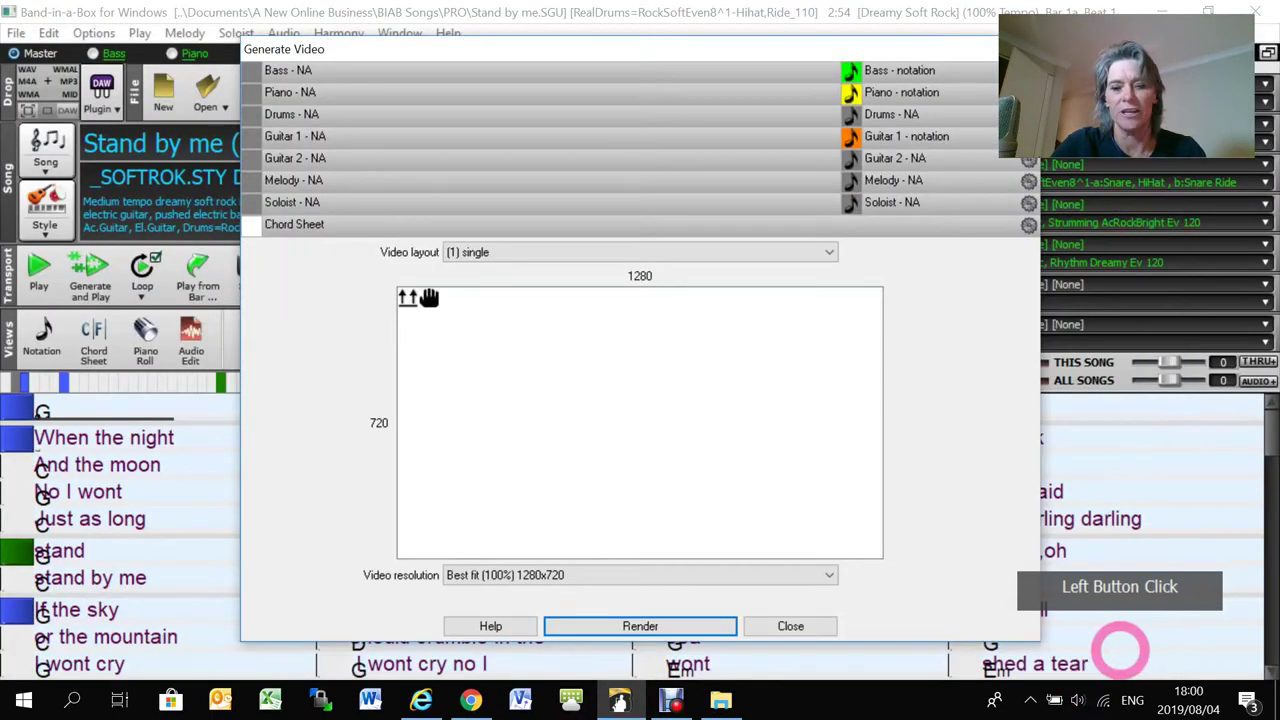
{"action": "left_click", "coordinate": [790, 626]}
{"action": "left_click", "coordinate": [258, 540]}
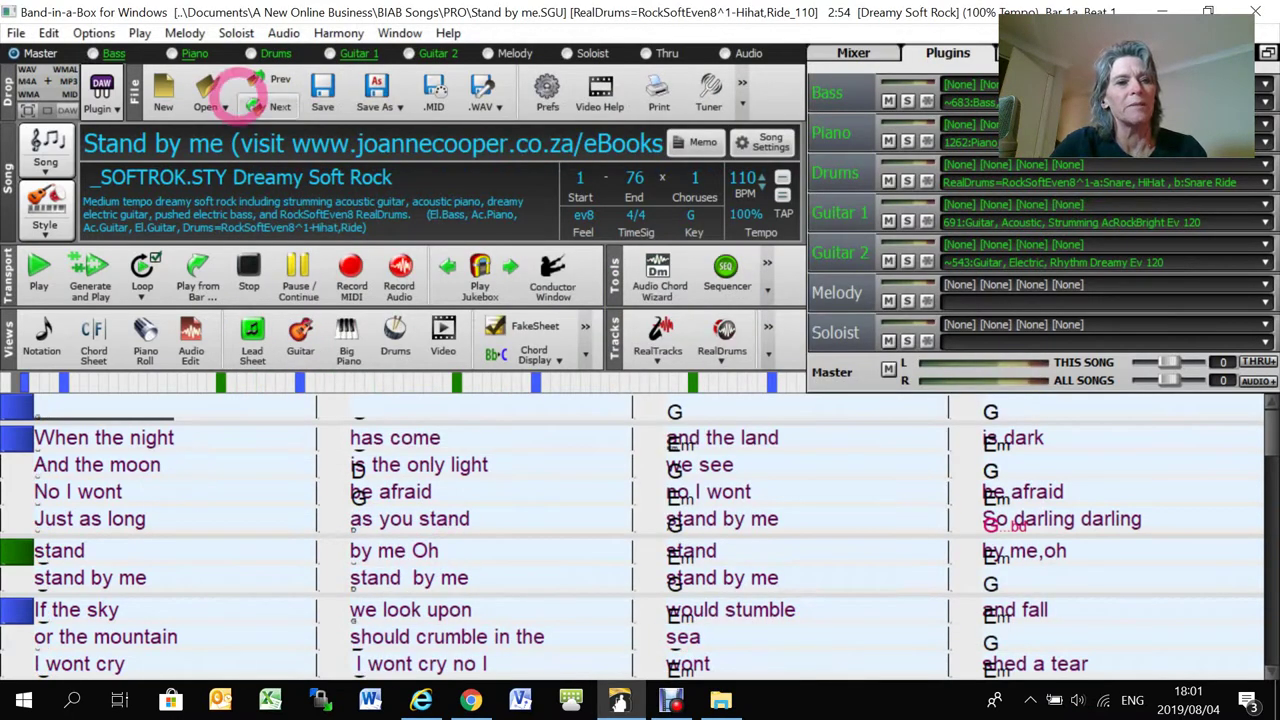
Open the Display settings under Options > Preferences.
{"action": "left_click", "coordinate": [93, 33]}
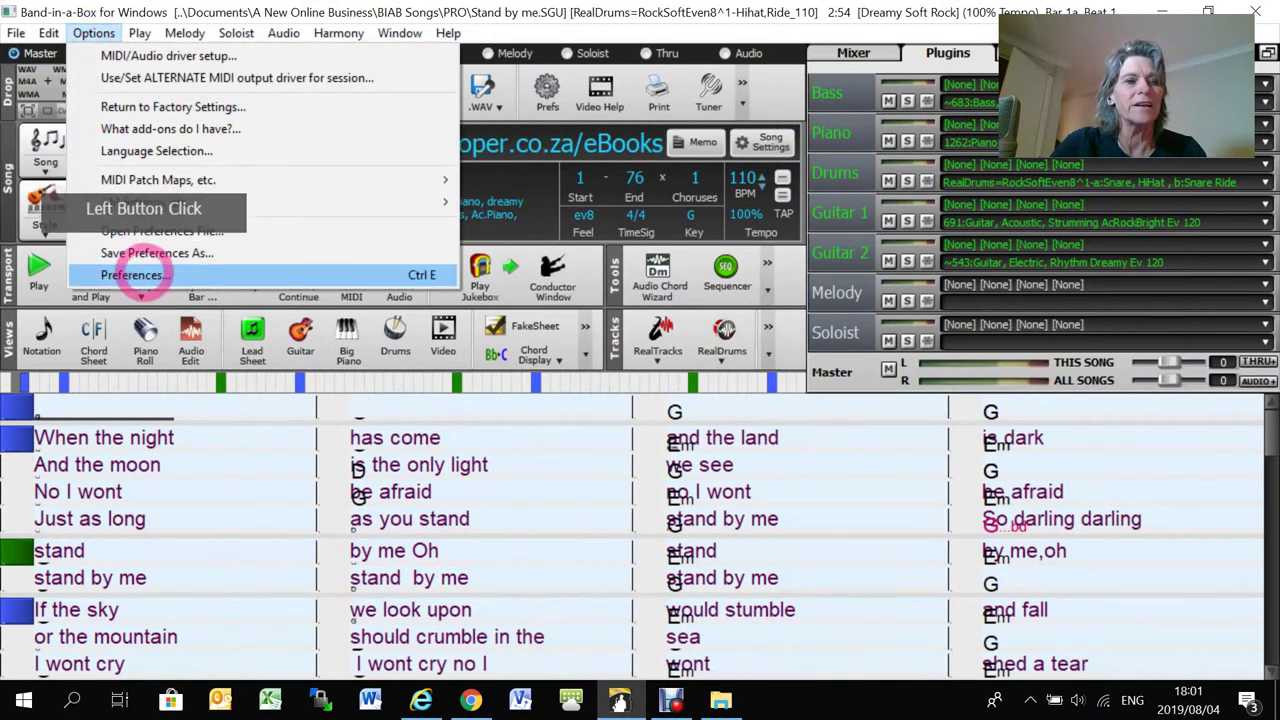
{"action": "left_click", "coordinate": [135, 275]}
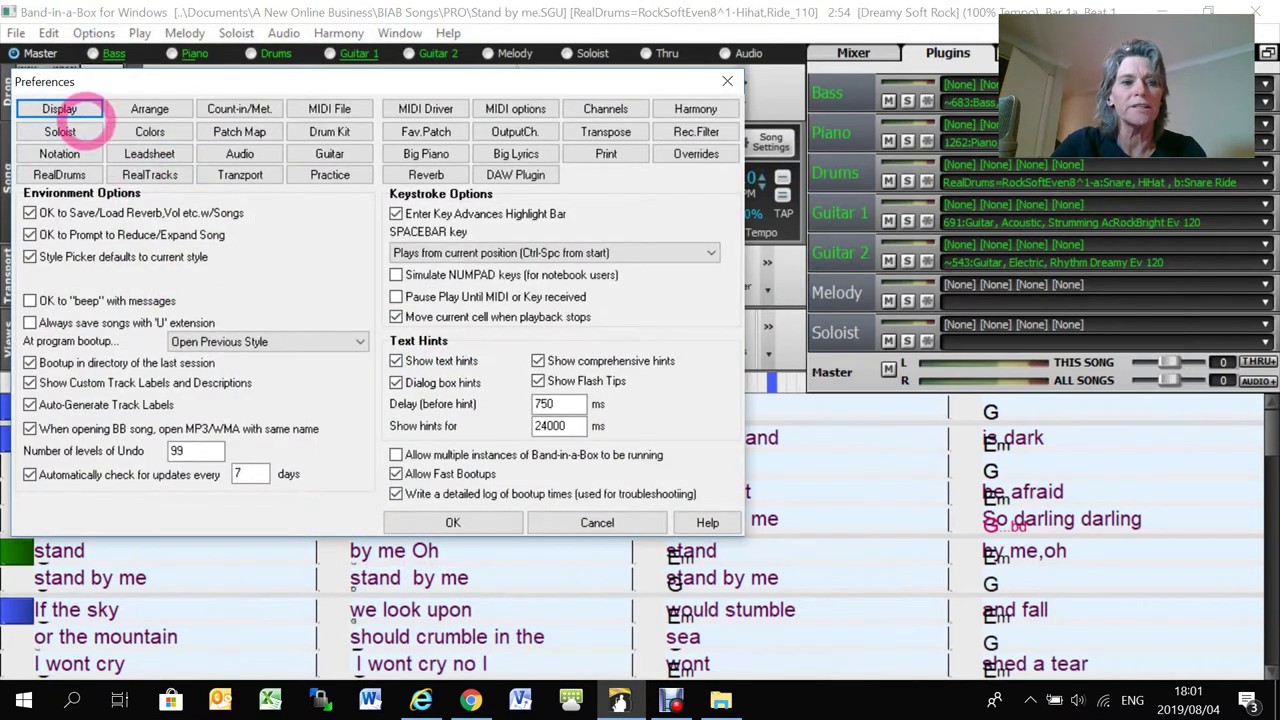
{"action": "left_click", "coordinate": [59, 108]}
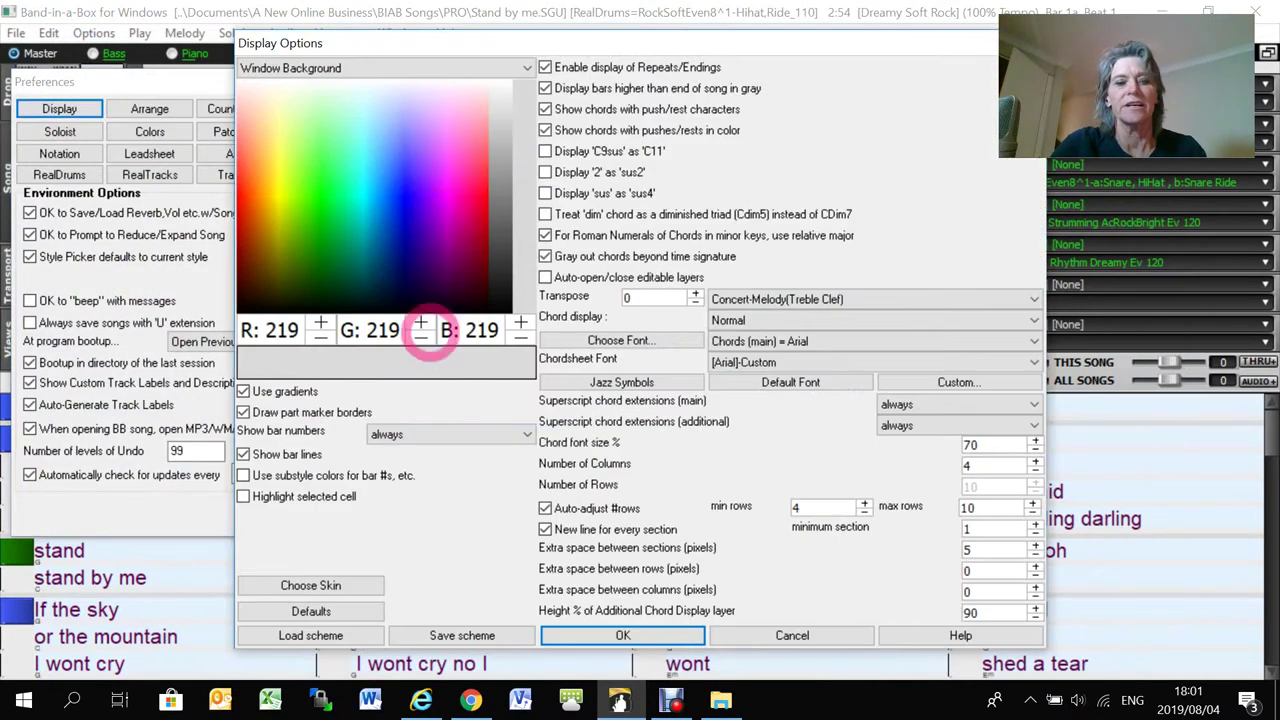